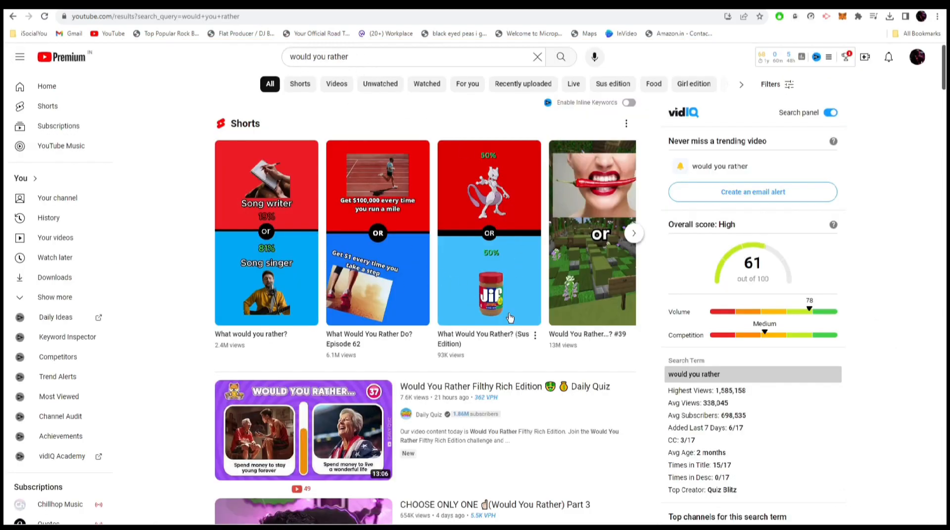
Browse the YouTube results for "would you rather" and examine the quiz videos' view counts, subscriber numbers and thumbnail layouts.
{"action": "scroll", "coordinate": [510, 317], "scroll_direction": "down", "scroll_amount": 6}
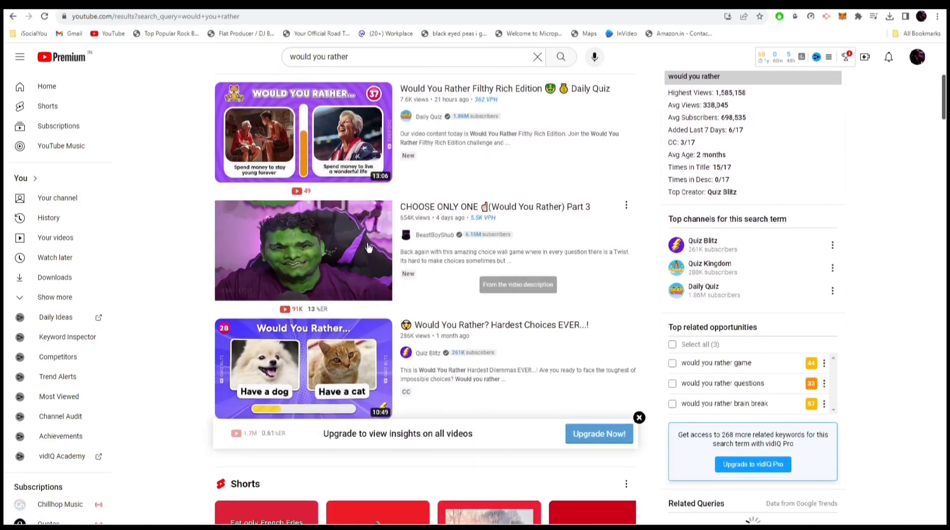
{"action": "scroll", "coordinate": [411, 317], "scroll_direction": "down", "scroll_amount": 6}
{"action": "scroll", "coordinate": [401, 297], "scroll_direction": "down", "scroll_amount": 7}
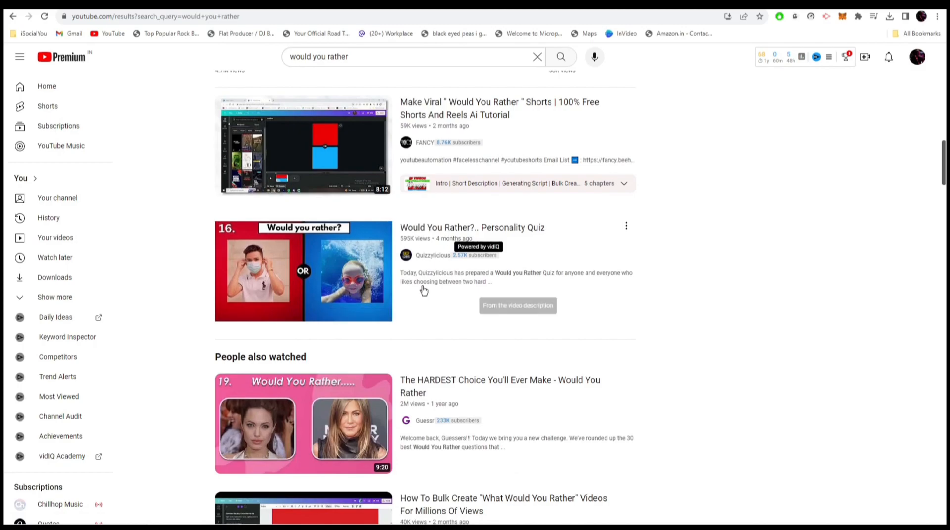
{"action": "mouse_move", "coordinate": [435, 247]}
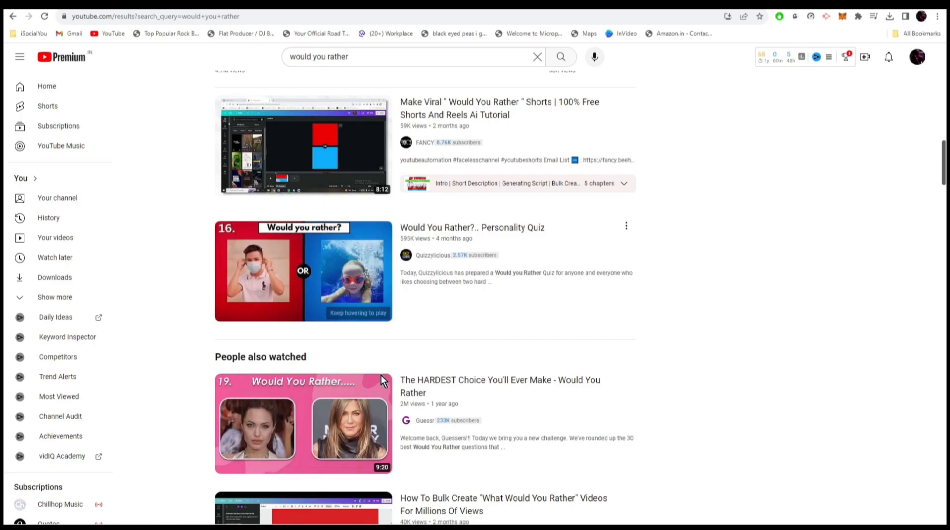
{"action": "mouse_move", "coordinate": [419, 406]}
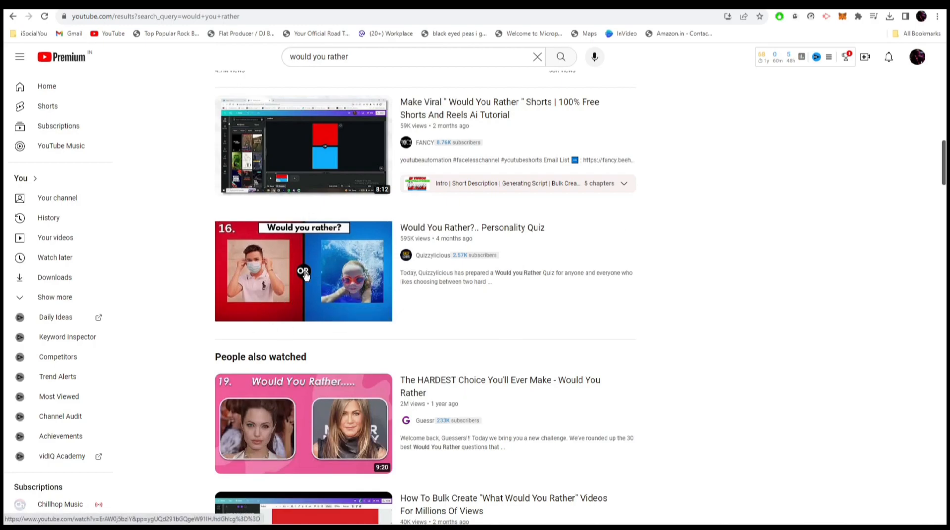
{"action": "mouse_move", "coordinate": [464, 301]}
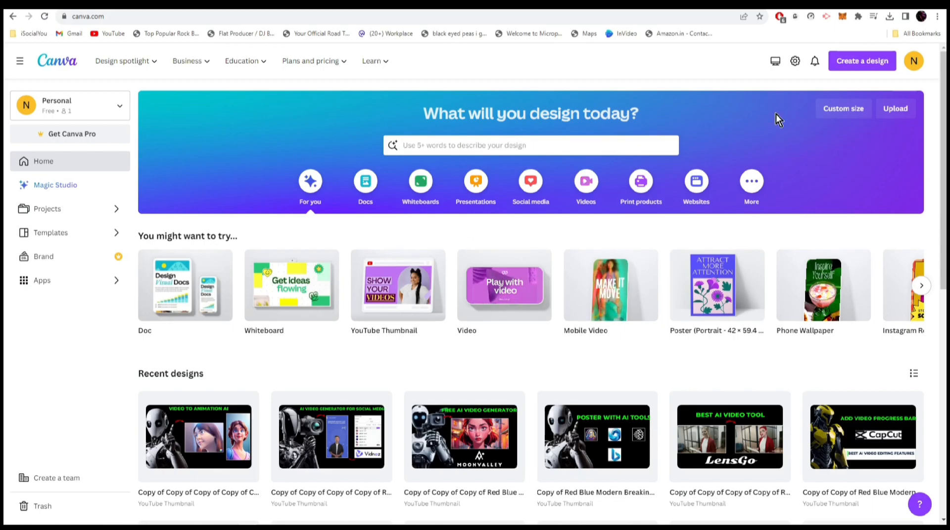
Create a new blank Video design in Canva.
{"action": "left_click", "coordinate": [865, 64]}
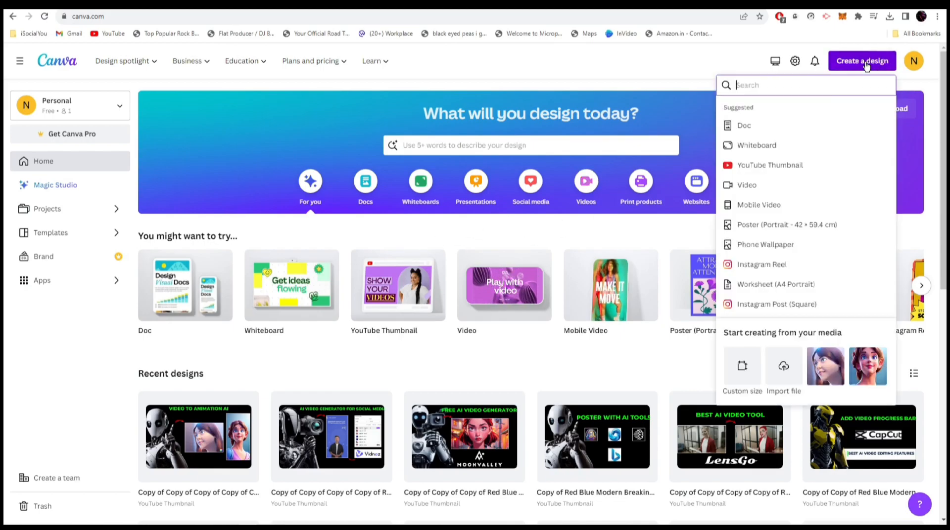
{"action": "left_click", "coordinate": [760, 186]}
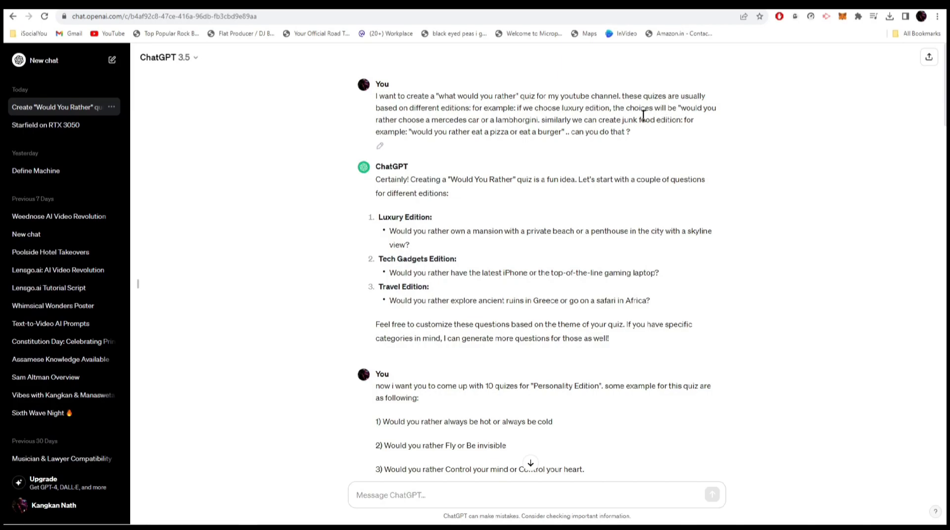
Read the "Would You Rather" prompts in the ChatGPT conversation and the Personality Edition table of choices and percentages.
{"action": "scroll", "coordinate": [529, 129], "scroll_direction": "down", "scroll_amount": 3}
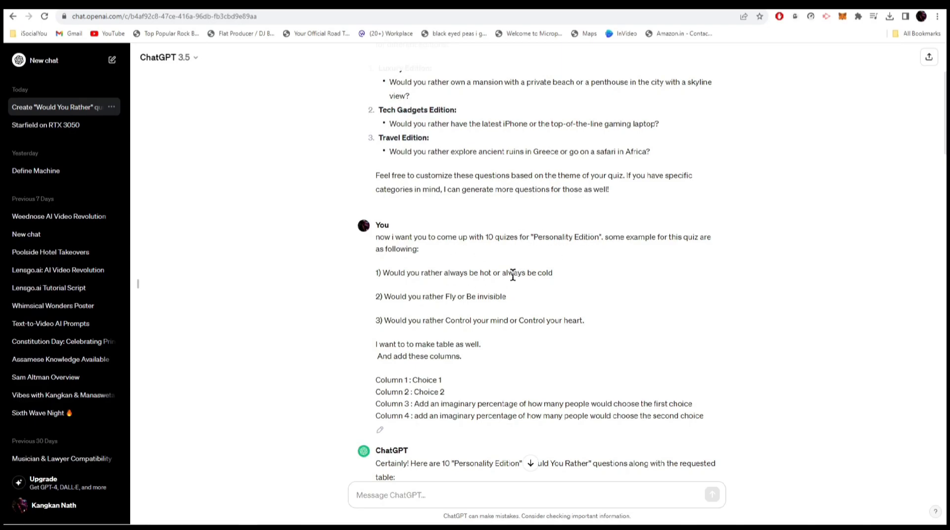
{"action": "scroll", "coordinate": [494, 304], "scroll_direction": "down", "scroll_amount": 1}
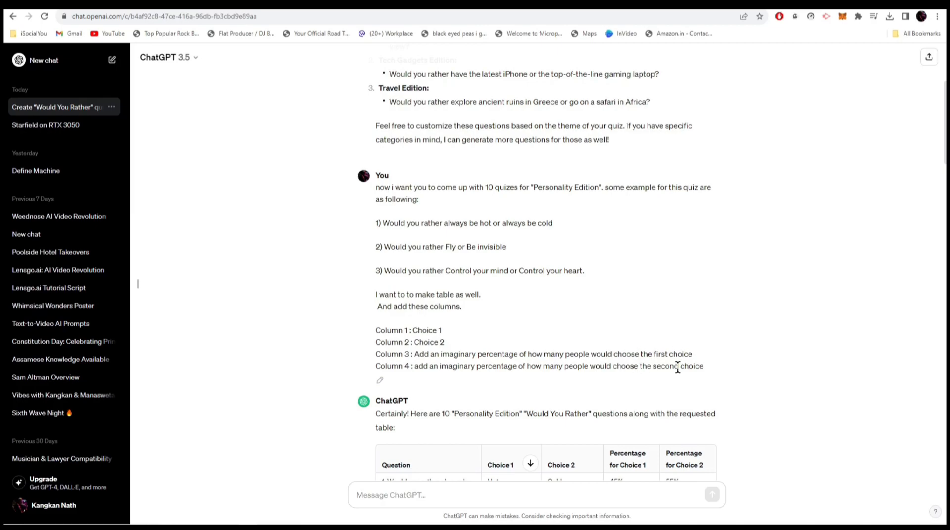
{"action": "scroll", "coordinate": [322, 177], "scroll_direction": "down", "scroll_amount": 6}
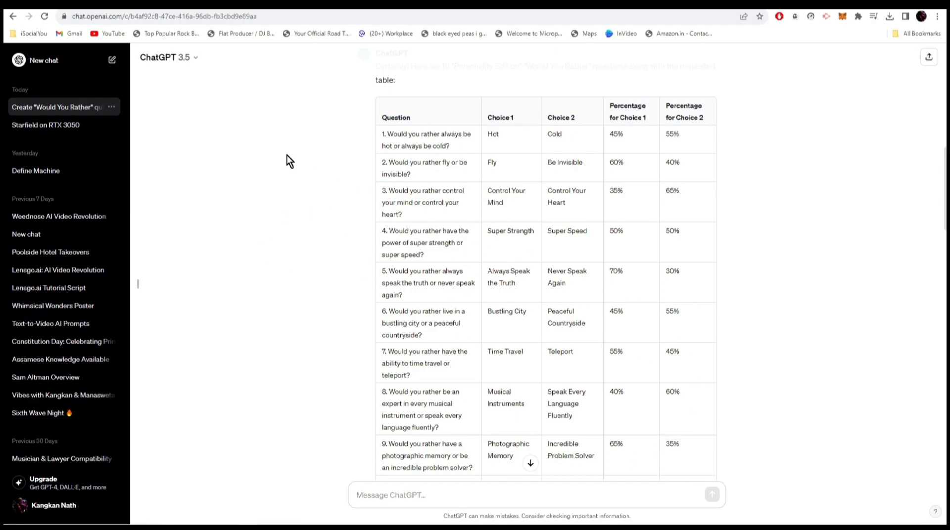
In the blank Canva video, search elements for "red background" and fit a plain red graphic over the page's right half.
{"action": "left_click", "coordinate": [194, 4]}
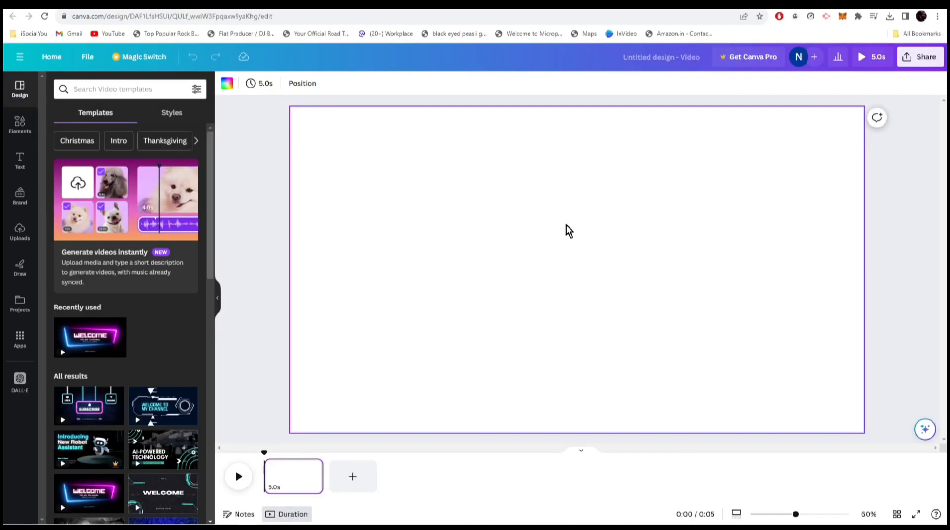
{"action": "left_click", "coordinate": [24, 127]}
{"action": "left_click", "coordinate": [99, 90]}
{"action": "left_click", "coordinate": [99, 89]}
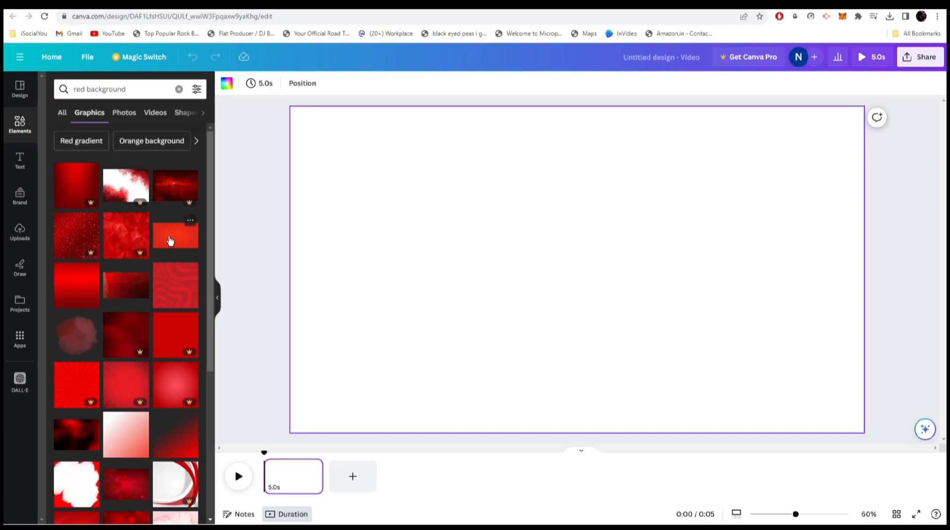
{"action": "left_click", "coordinate": [170, 241]}
{"action": "left_click_drag", "start_coordinate": [583, 267], "coordinate": [564, 210]}
{"action": "left_click_drag", "start_coordinate": [405, 367], "coordinate": [609, 320]}
{"action": "left_click_drag", "start_coordinate": [720, 270], "coordinate": [729, 435]}
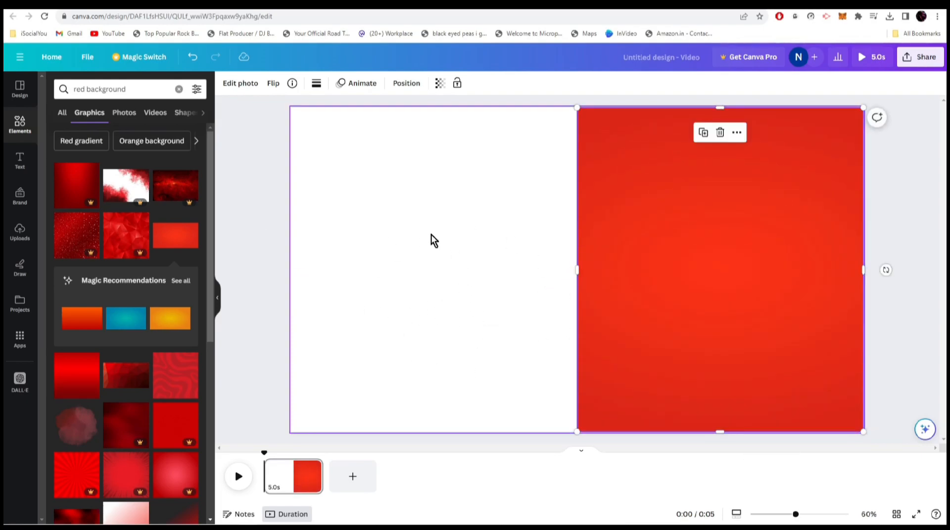
Search for "blue background" graphics and enlarge a dark blue gradient to fill the page's left half, behind the red graphic.
{"action": "left_click", "coordinate": [413, 224]}
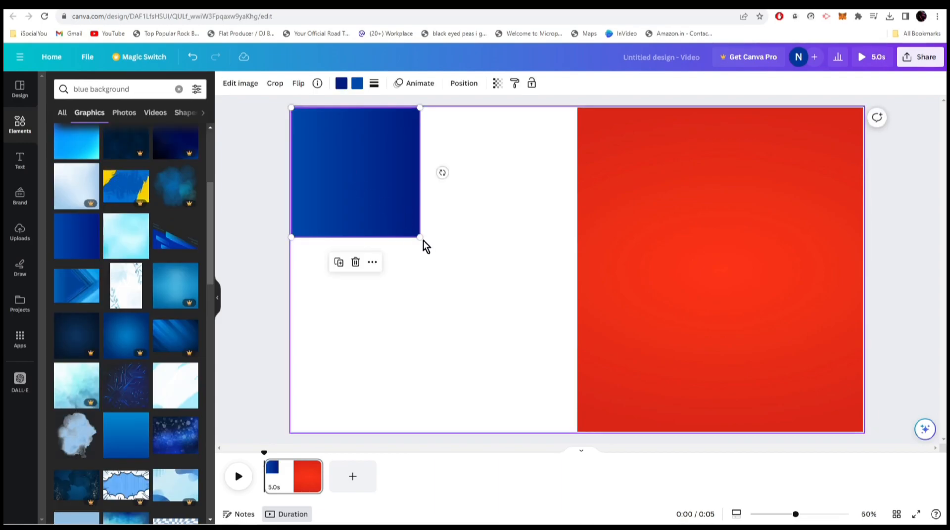
{"action": "left_click_drag", "start_coordinate": [423, 239], "coordinate": [465, 269]}
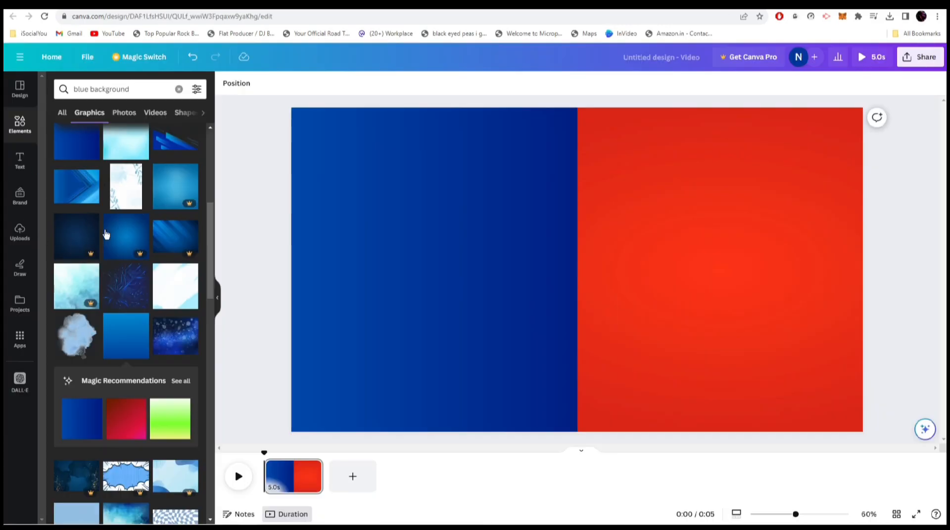
Add a solid circle graphic, centre it on the line between the blue and red halves and colour it black.
{"action": "left_click", "coordinate": [26, 130]}
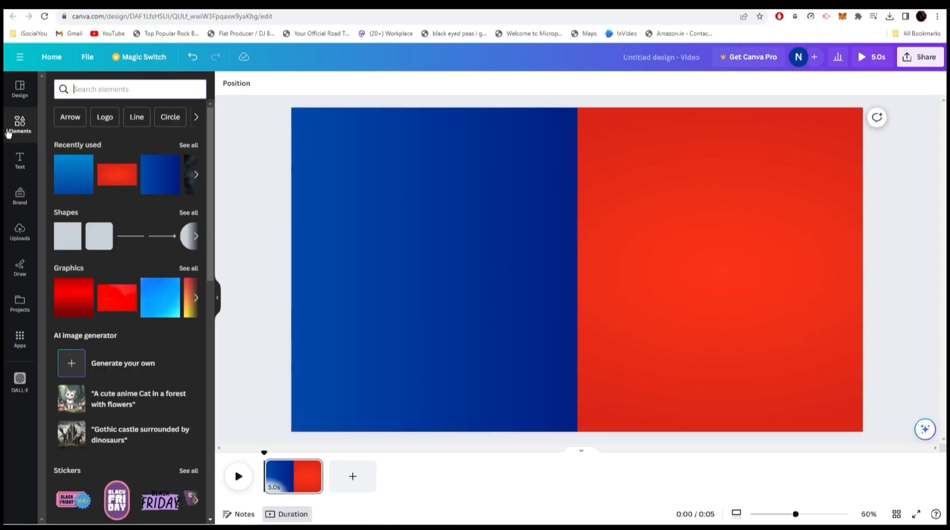
{"action": "left_click", "coordinate": [164, 118]}
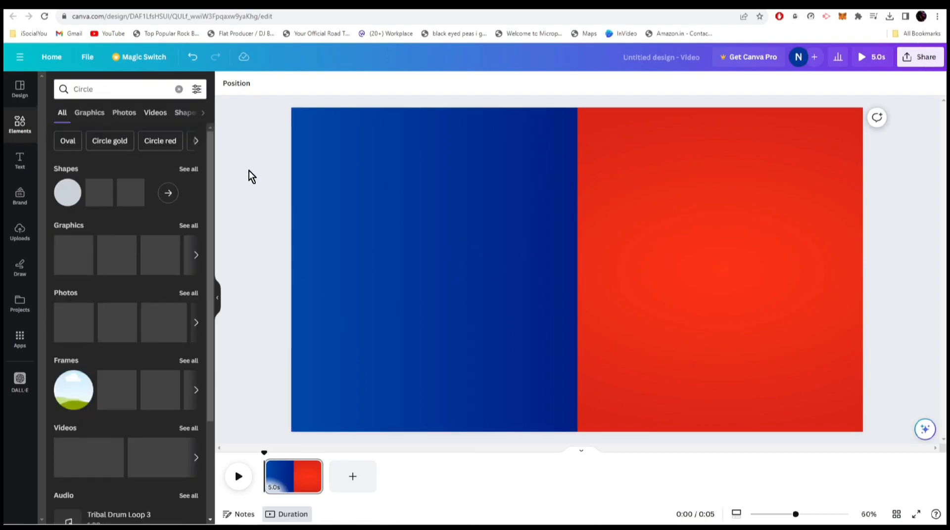
{"action": "left_click", "coordinate": [73, 255]}
{"action": "left_click_drag", "start_coordinate": [641, 205], "coordinate": [597, 250]}
{"action": "left_click_drag", "start_coordinate": [541, 304], "coordinate": [563, 282]}
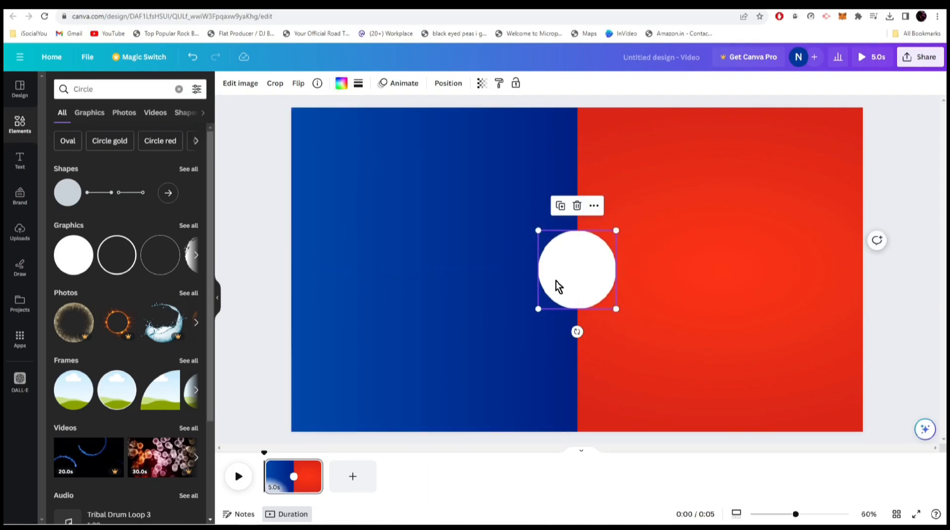
{"action": "left_click", "coordinate": [341, 84]}
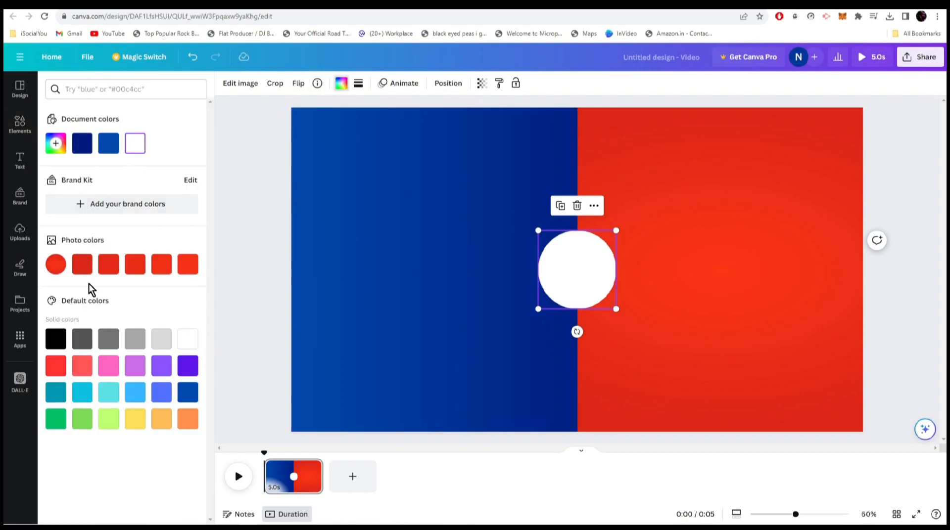
{"action": "left_click", "coordinate": [59, 339]}
{"action": "left_click", "coordinate": [561, 294]}
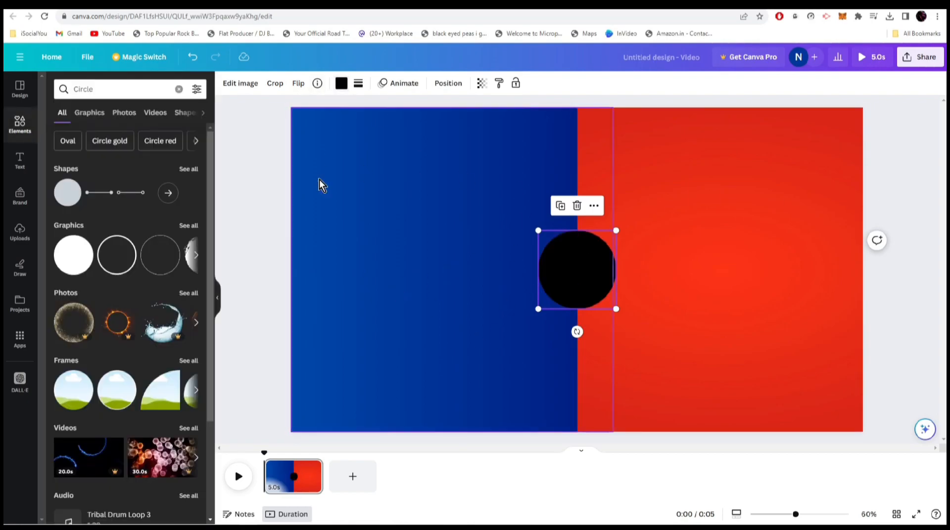
Add a square from a "rectangle shape" search, colour it white and stretch it into a flat banner across the page's upper edge.
{"action": "left_click", "coordinate": [179, 89]}
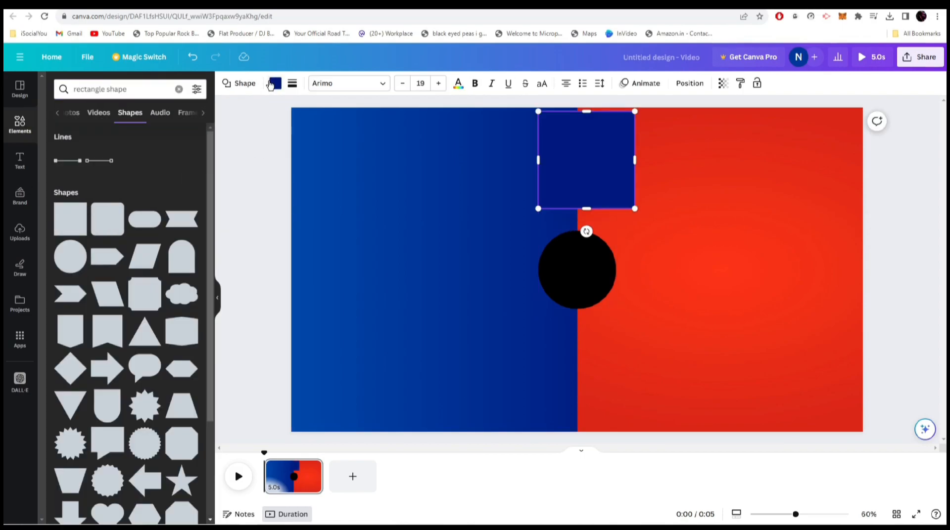
{"action": "left_click", "coordinate": [273, 84]}
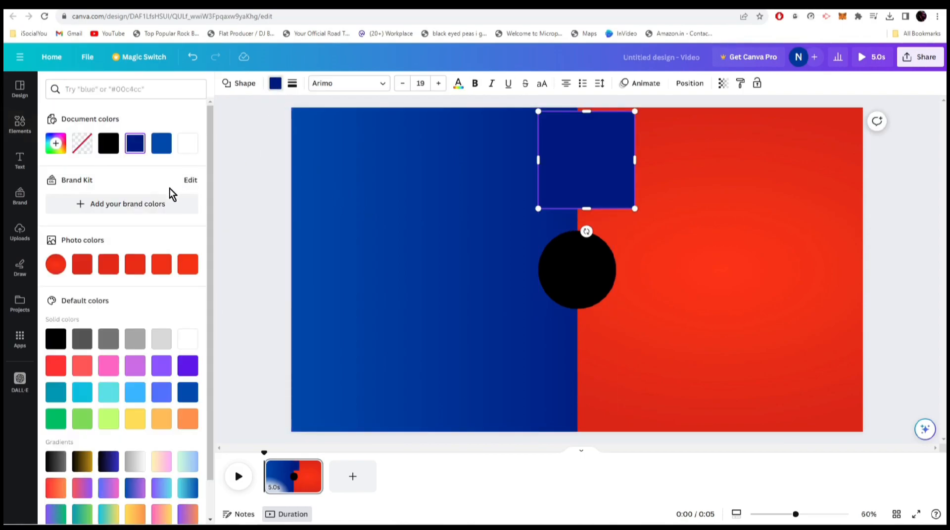
{"action": "left_click", "coordinate": [187, 143]}
{"action": "left_click_drag", "start_coordinate": [537, 160], "coordinate": [327, 166]}
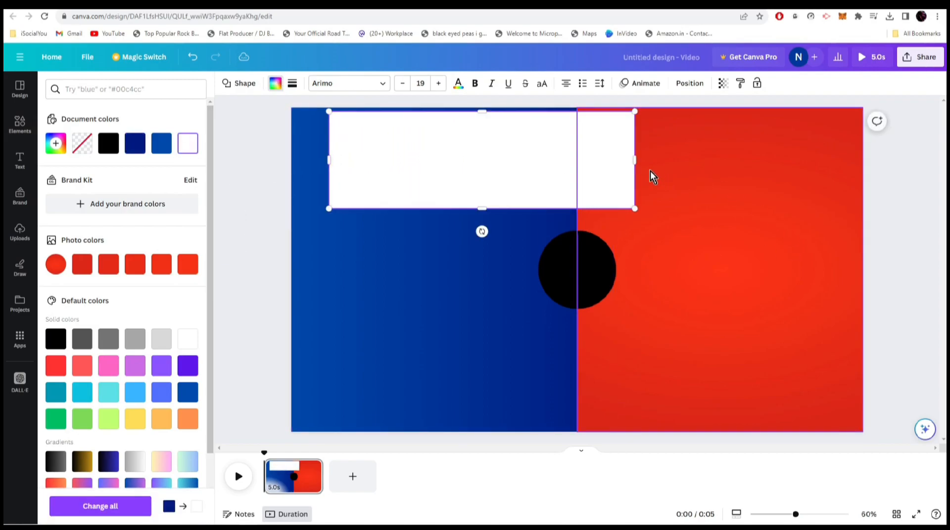
{"action": "left_click_drag", "start_coordinate": [636, 160], "coordinate": [850, 169]}
{"action": "left_click_drag", "start_coordinate": [590, 208], "coordinate": [564, 152]}
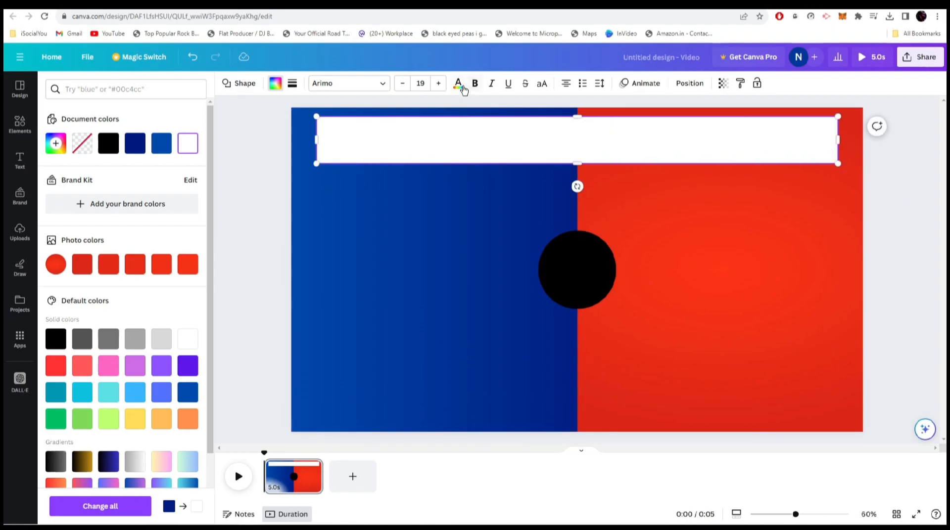
Give the white banner a solid black border of weight 4 and strongly rounded corners.
{"action": "left_click", "coordinate": [292, 84]}
{"action": "left_click", "coordinate": [334, 116]}
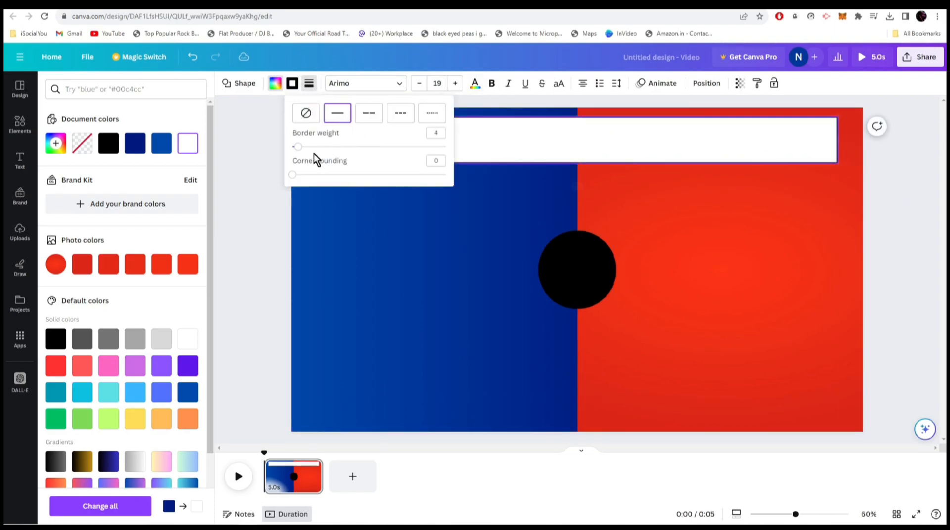
{"action": "left_click_drag", "start_coordinate": [292, 174], "coordinate": [398, 186]}
{"action": "key", "text": "Escape"}
Add a solid black border around both the red background and the blue background.
{"action": "left_click", "coordinate": [416, 304]}
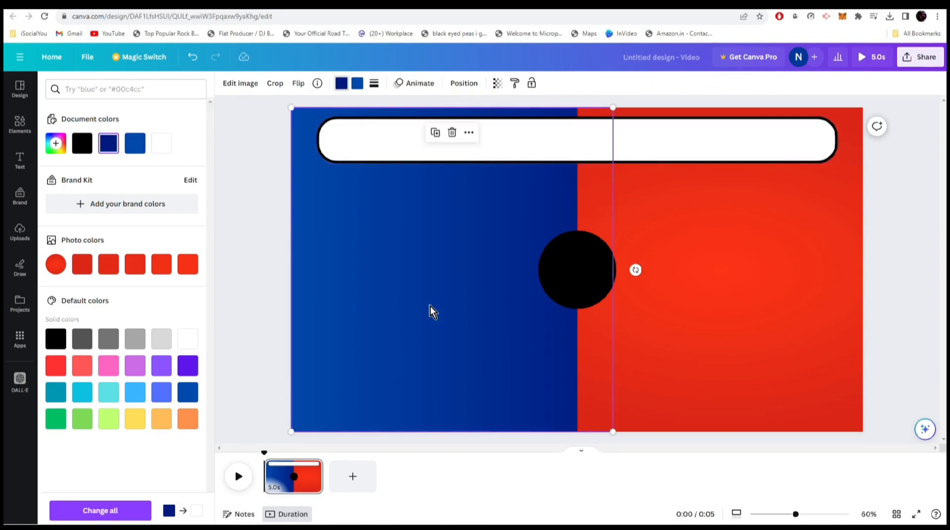
{"action": "left_click", "coordinate": [723, 283]}
{"action": "left_click", "coordinate": [438, 316]}
{"action": "left_click", "coordinate": [429, 311]}
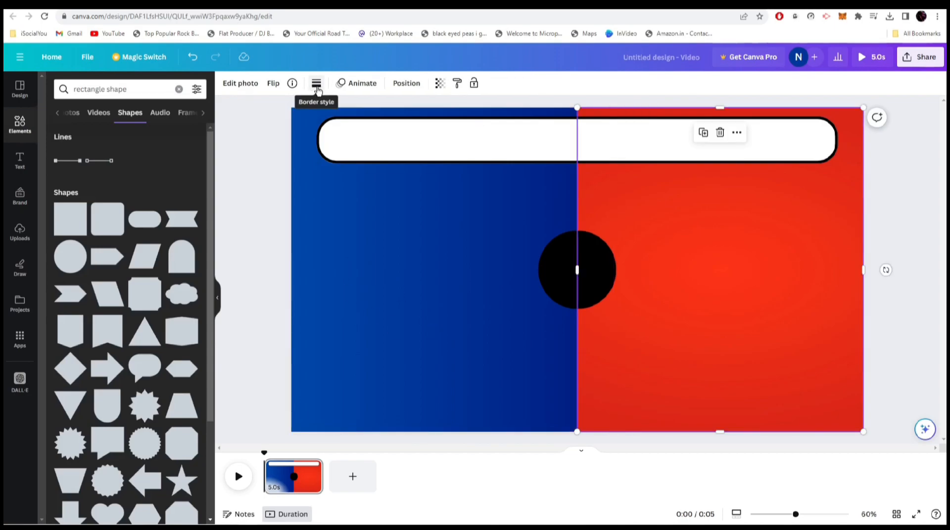
{"action": "left_click", "coordinate": [316, 85]}
{"action": "left_click", "coordinate": [363, 116]}
{"action": "left_click_drag", "start_coordinate": [322, 147], "coordinate": [394, 149]}
{"action": "left_click", "coordinate": [367, 238]}
{"action": "left_click", "coordinate": [374, 84]}
{"action": "left_click", "coordinate": [418, 114]}
{"action": "left_click", "coordinate": [886, 184]}
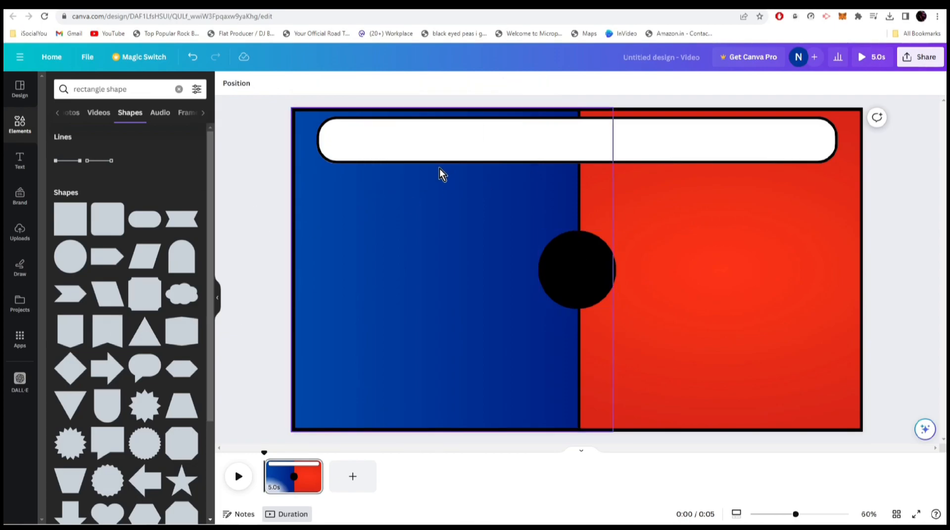
Add a heading, place it inside the white banner and change its text to "Would you Rather ?".
{"action": "left_click", "coordinate": [19, 159]}
{"action": "left_click", "coordinate": [106, 165]}
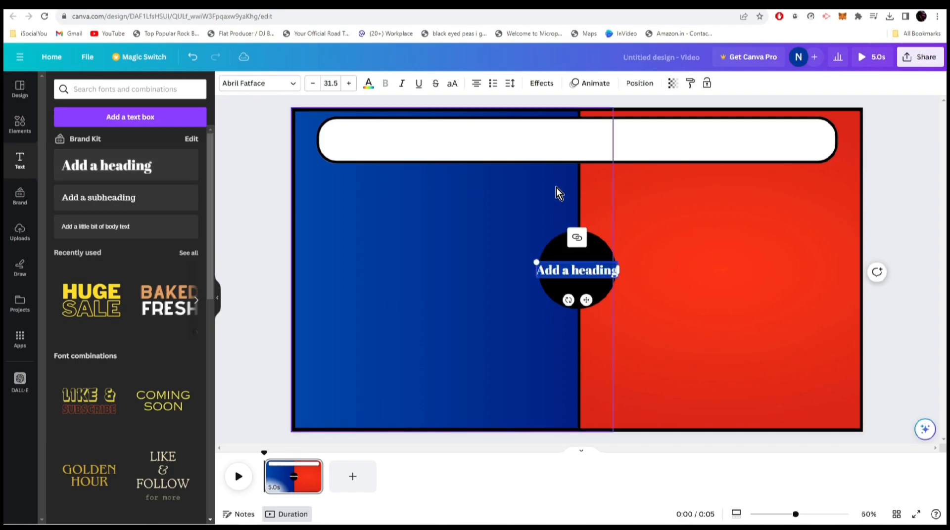
{"action": "left_click_drag", "start_coordinate": [584, 296], "coordinate": [585, 170]}
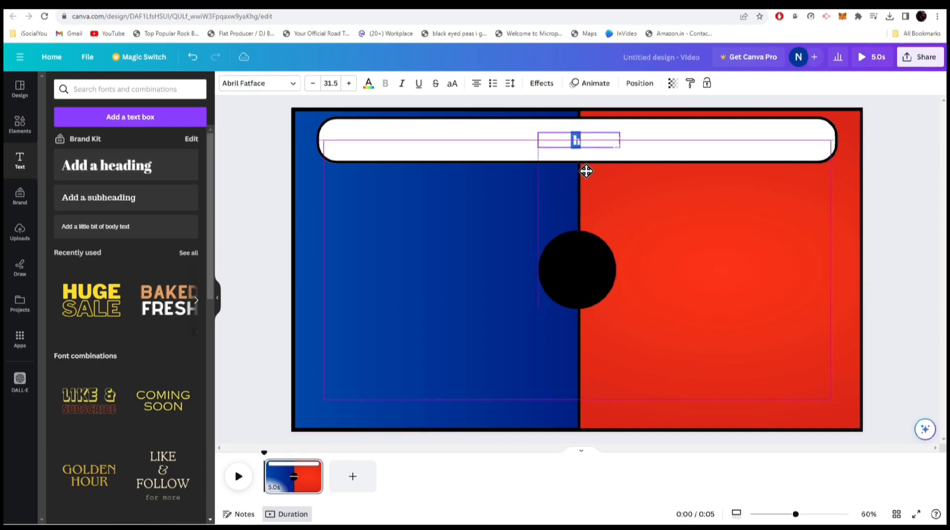
{"action": "double_click", "coordinate": [585, 140]}
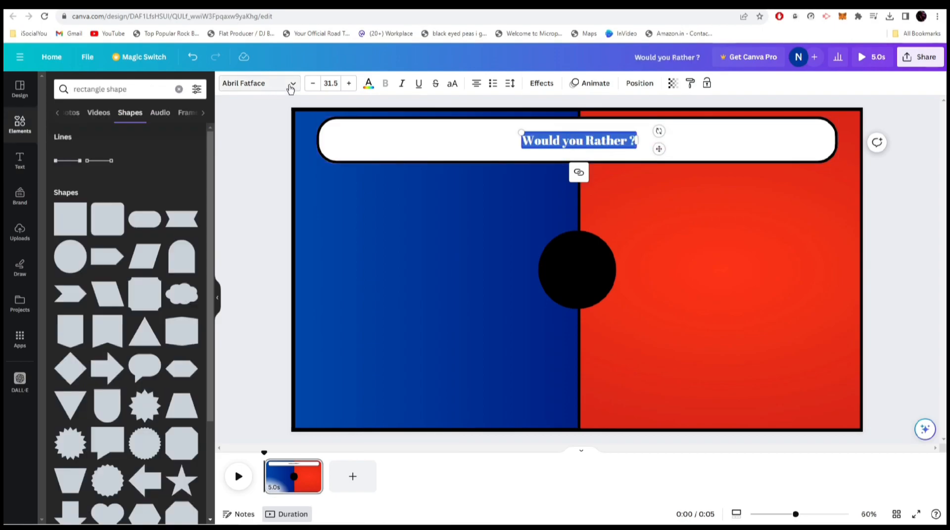
Format the banner heading as bold Merriweather at size 64.5 and centre it in the banner.
{"action": "left_click", "coordinate": [287, 84]}
{"action": "left_click", "coordinate": [92, 276]}
{"action": "left_click", "coordinate": [349, 83]}
{"action": "left_click", "coordinate": [349, 83]}
{"action": "left_click", "coordinate": [349, 85]}
{"action": "left_click", "coordinate": [349, 85]}
{"action": "left_click_drag", "start_coordinate": [726, 159], "coordinate": [724, 149]}
{"action": "left_click", "coordinate": [732, 213]}
{"action": "double_click", "coordinate": [613, 141]}
{"action": "left_click", "coordinate": [387, 86]}
{"action": "left_click", "coordinate": [637, 127]}
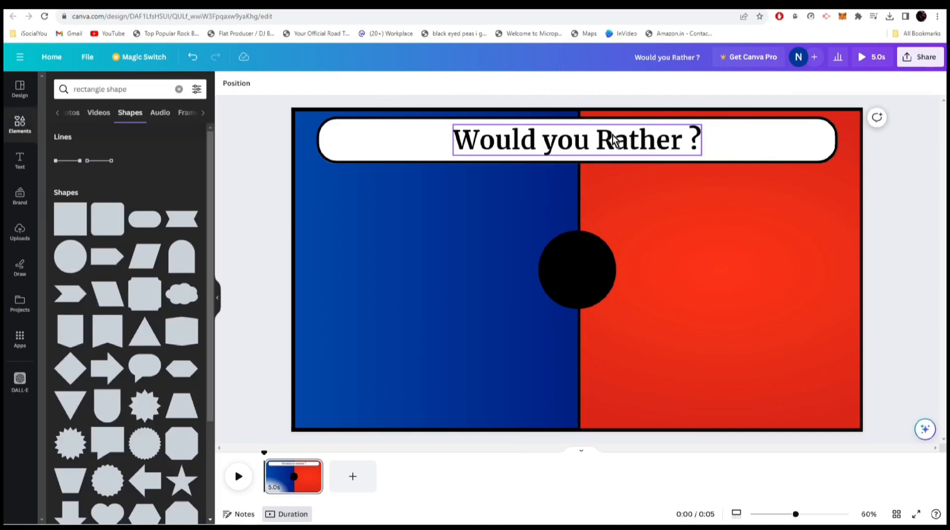
Duplicate the banner heading and place the copy near the lower edge of the blue half.
{"action": "left_click", "coordinate": [610, 151]}
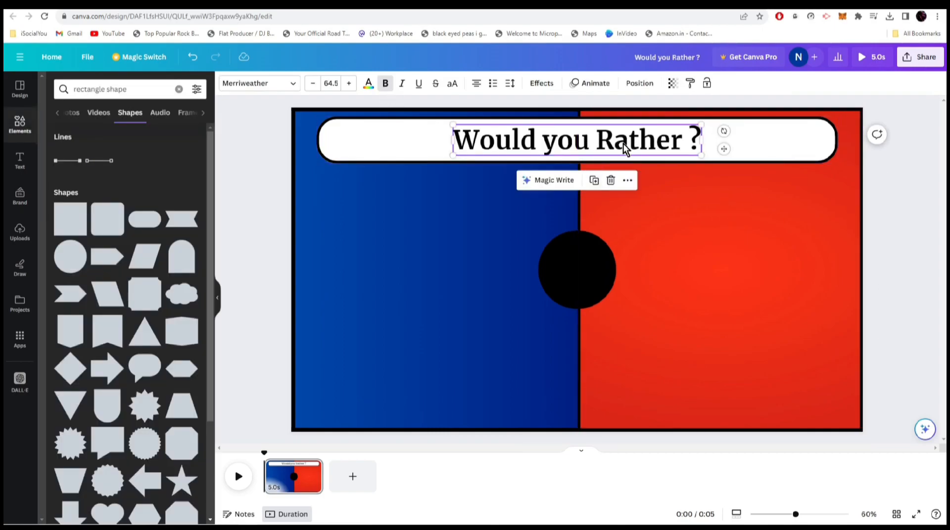
{"action": "left_click", "coordinate": [594, 183]}
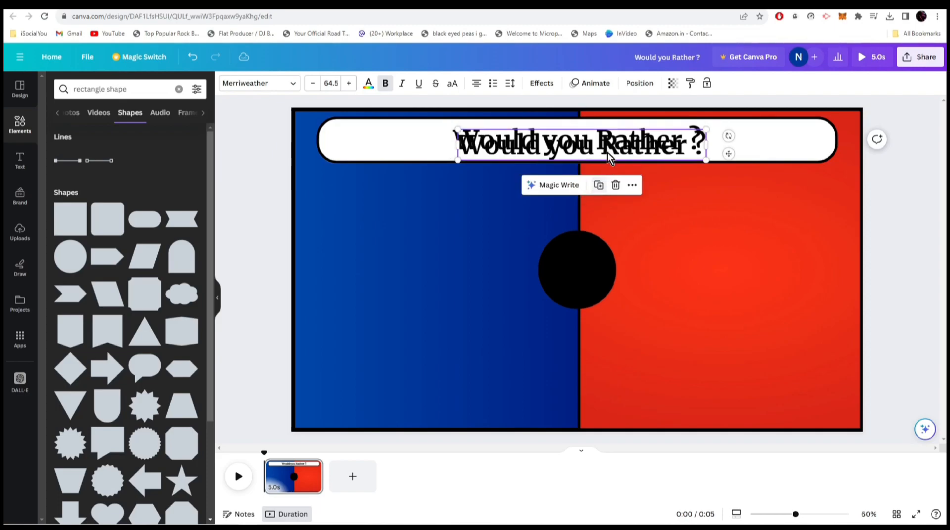
{"action": "left_click_drag", "start_coordinate": [598, 154], "coordinate": [447, 399]}
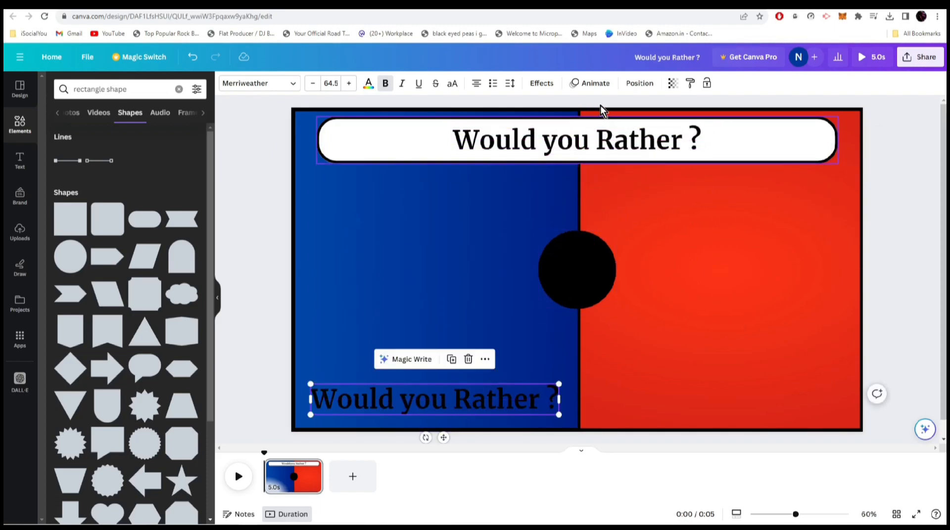
Duplicate the lower heading twice, placing one copy over the black circle and another near the lower edge of the red half.
{"action": "left_click", "coordinate": [451, 359]}
{"action": "left_click_drag", "start_coordinate": [461, 410], "coordinate": [582, 269]}
{"action": "left_click", "coordinate": [745, 360]}
Change the heading over the black circle to "OR", colour it white and enlarge it slightly.
{"action": "double_click", "coordinate": [582, 270]}
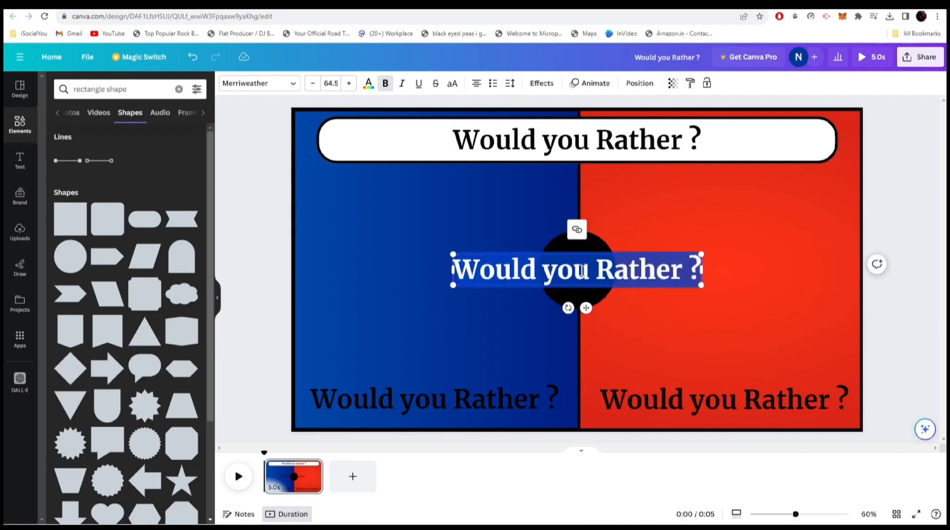
{"action": "key", "text": "BackSpace"}
{"action": "type", "text": "OR"}
{"action": "key", "text": "ctrl+a"}
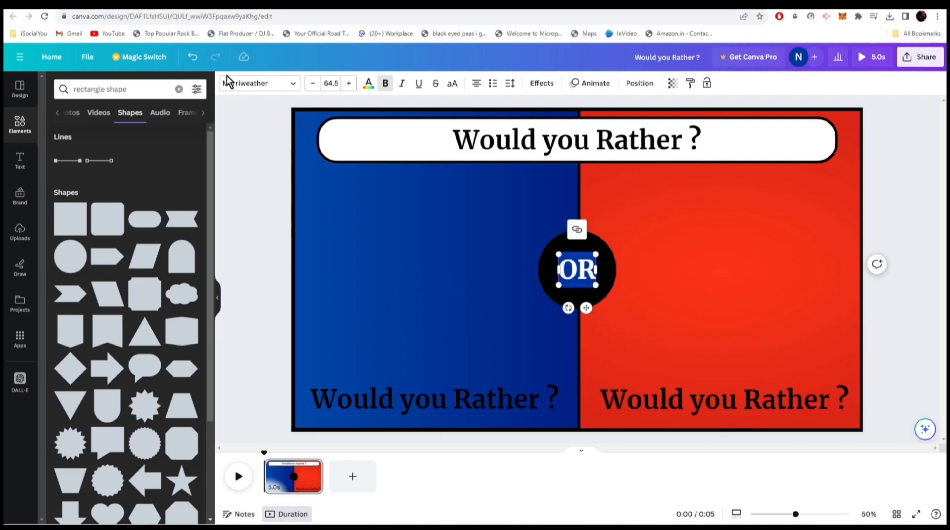
{"action": "left_click", "coordinate": [370, 86]}
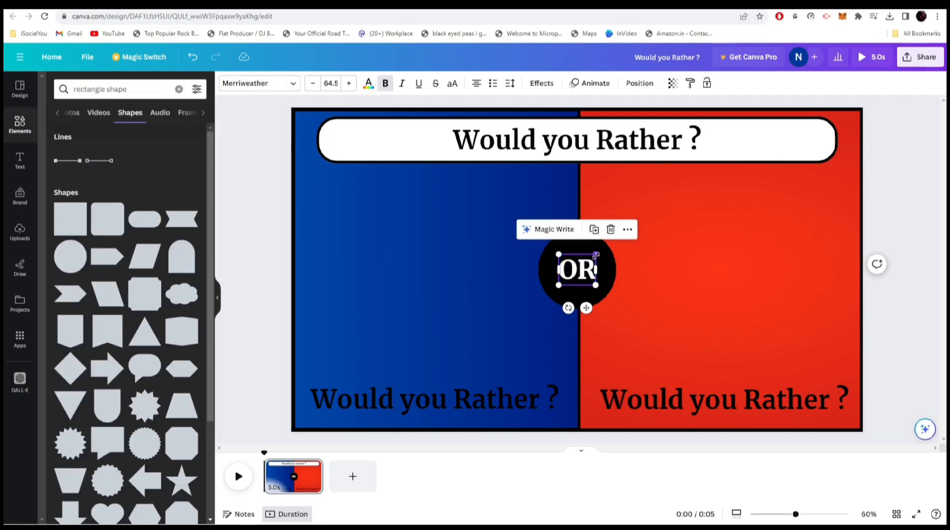
{"action": "left_click_drag", "start_coordinate": [596, 254], "coordinate": [604, 247]}
Colour the lower headings on both the blue half and the red half white.
{"action": "left_click", "coordinate": [433, 402]}
{"action": "double_click", "coordinate": [433, 401]}
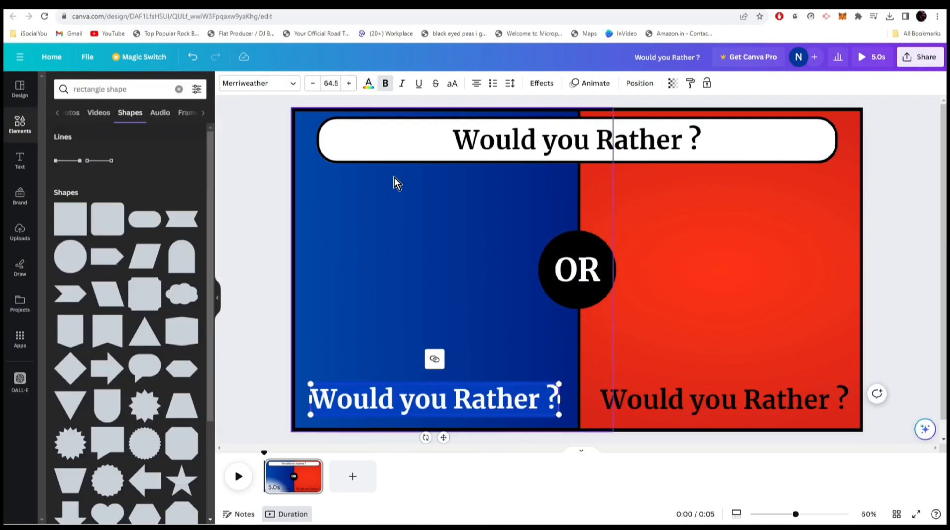
{"action": "left_click", "coordinate": [794, 286]}
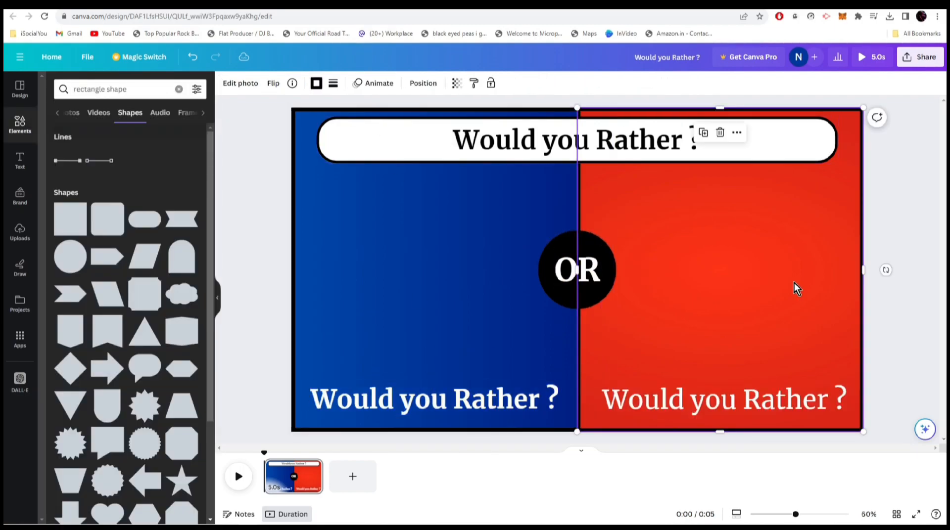
Switch to ChatGPT and copy "always be hot" from the first question of the table.
{"action": "left_click", "coordinate": [432, 398]}
{"action": "left_click", "coordinate": [432, 397]}
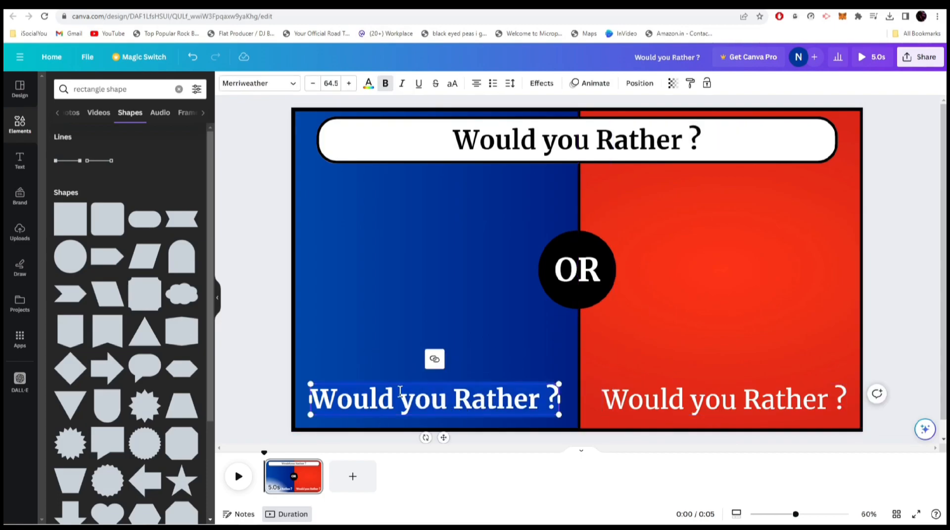
{"action": "key", "text": "ctrl+Tab"}
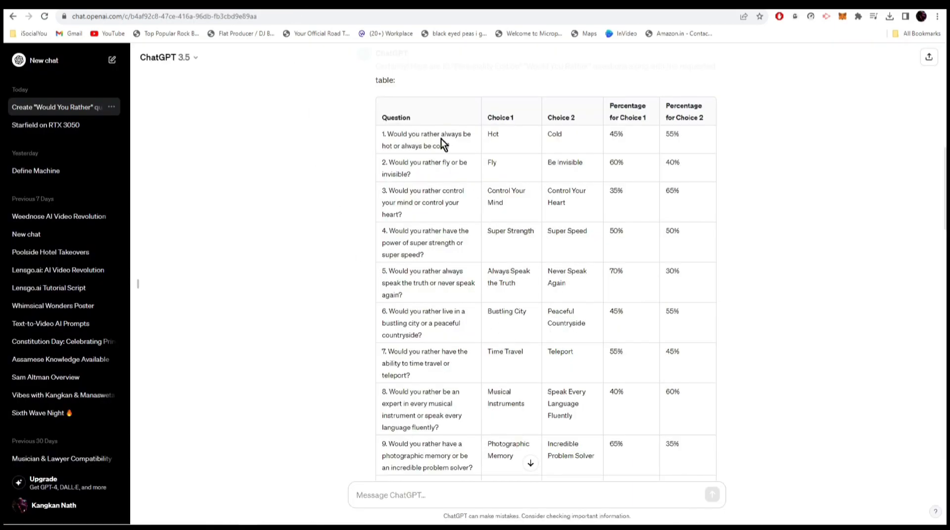
{"action": "left_click_drag", "start_coordinate": [441, 133], "coordinate": [394, 146]}
{"action": "right_click", "coordinate": [464, 135]}
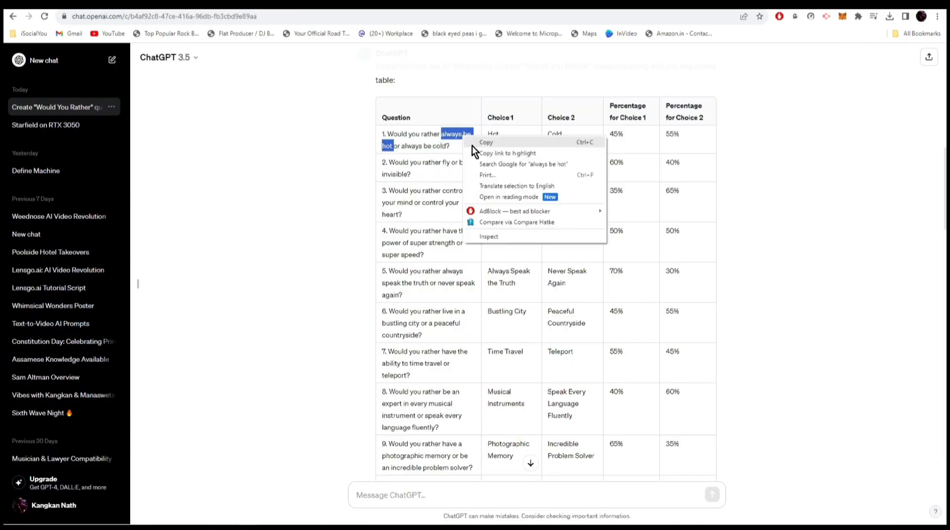
{"action": "left_click", "coordinate": [471, 144]}
Switch back to Canva, paste the copied choice over the blue half's lower heading and edit it to read "Always be Hot ?".
{"action": "key", "text": "ctrl+Tab"}
{"action": "left_click", "coordinate": [383, 399]}
{"action": "key", "text": "ctrl+v"}
{"action": "key", "text": "Home"}
{"action": "key", "text": "shift+Right"}
{"action": "type", "text": "A"}
{"action": "key", "text": "End"}
{"action": "key", "text": "Left"}
{"action": "key", "text": "Left"}
{"action": "key", "text": "Left"}
{"action": "key", "text": "shift+Right"}
{"action": "type", "text": "Hot ?"}
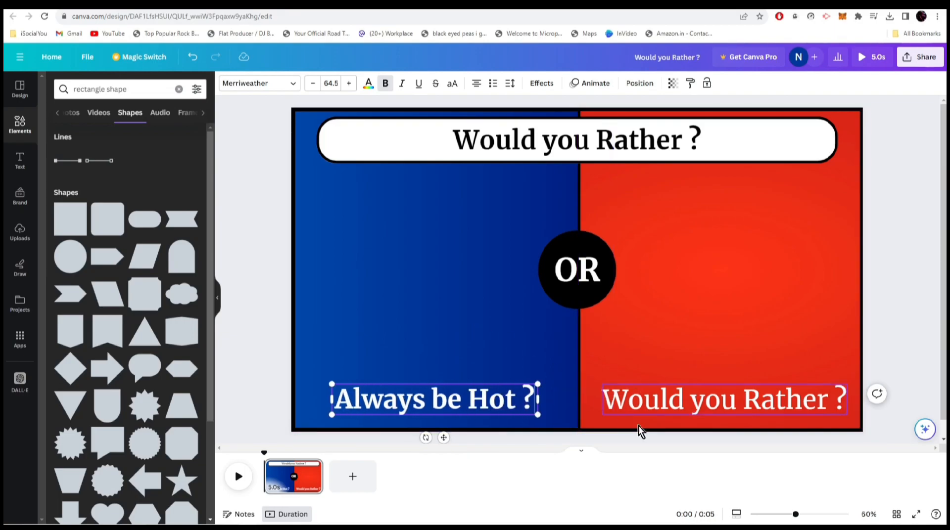
Copy the first question's second choice from the ChatGPT table and paste it over the red half's lower heading in Canva.
{"action": "key", "text": "ctrl+Tab"}
{"action": "left_click_drag", "start_coordinate": [445, 146], "coordinate": [401, 146]}
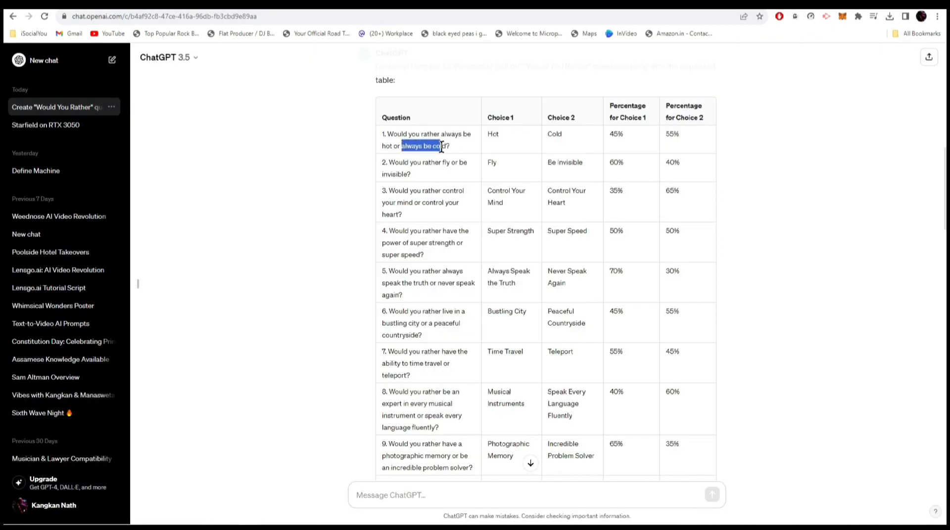
{"action": "key", "text": "ctrl+c"}
{"action": "key", "text": "ctrl+Tab"}
{"action": "key", "text": "ctrl+v"}
{"action": "type", "text": "?"}
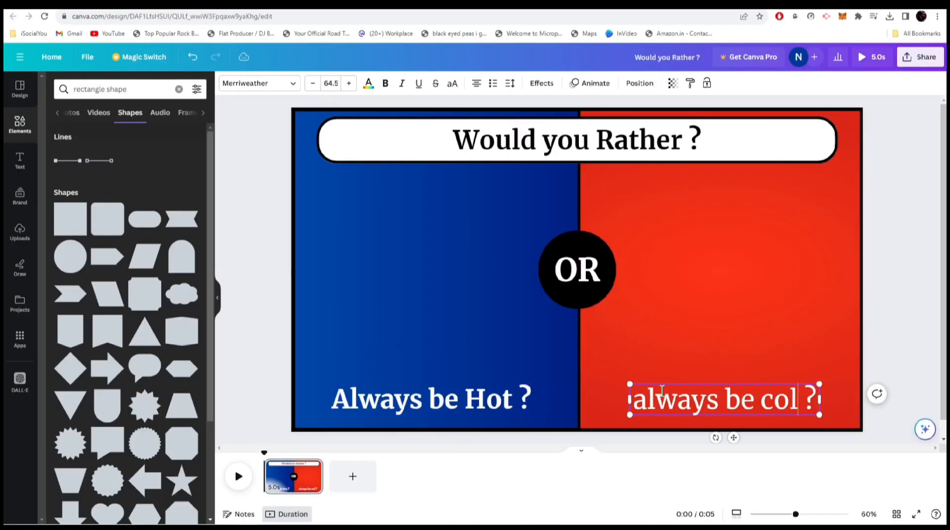
Correct the red half's lower heading so that it reads "Always be Cold ?".
{"action": "key", "text": "Left"}
{"action": "key", "text": "Left"}
{"action": "key", "text": "BackSpace"}
{"action": "type", "text": "C"}
{"action": "key", "text": "Left"}
{"action": "key", "text": "Left"}
{"action": "key", "text": "Left"}
{"action": "key", "text": "Left"}
{"action": "key", "text": "Left"}
{"action": "key", "text": "Left"}
{"action": "key", "text": "Left"}
{"action": "key", "text": "Left"}
{"action": "key", "text": "Left"}
{"action": "key", "text": "Left"}
{"action": "key", "text": "BackSpace"}
{"action": "type", "text": "A"}
{"action": "left_click", "coordinate": [560, 323]}
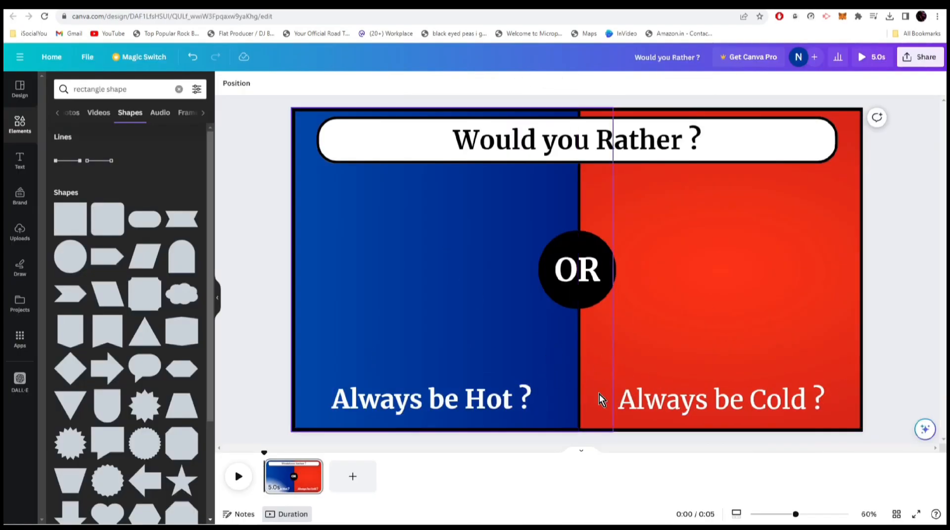
Apply the Fade animation on both enter and exit to the two choice texts, "OR" and the banner heading together.
{"action": "left_click", "coordinate": [476, 403]}
{"action": "left_click", "coordinate": [648, 406], "text": "shift"}
{"action": "left_click", "coordinate": [578, 271], "text": "shift"}
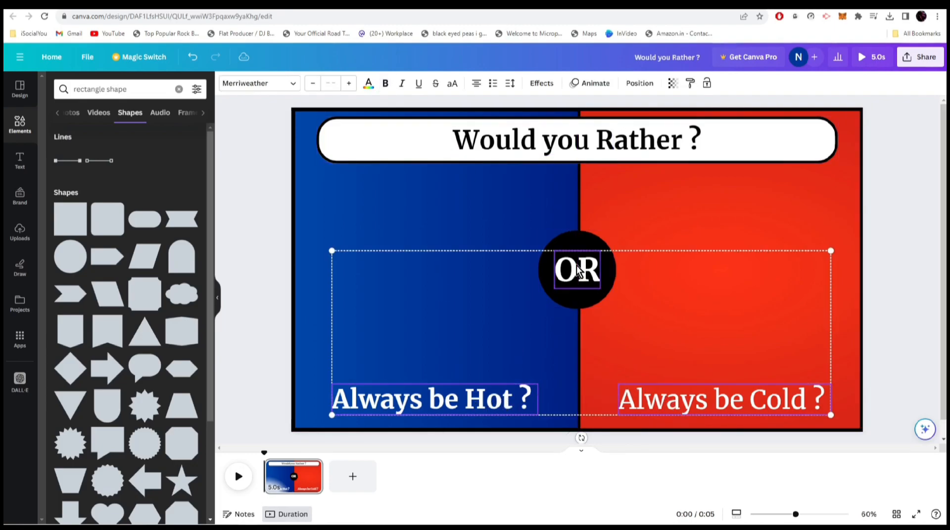
{"action": "left_click", "coordinate": [577, 143], "text": "shift"}
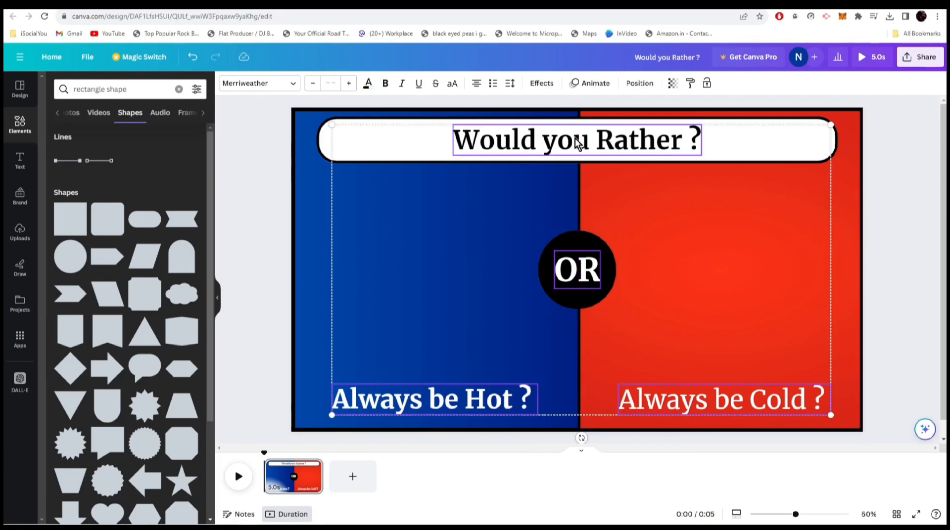
{"action": "left_click", "coordinate": [572, 132]}
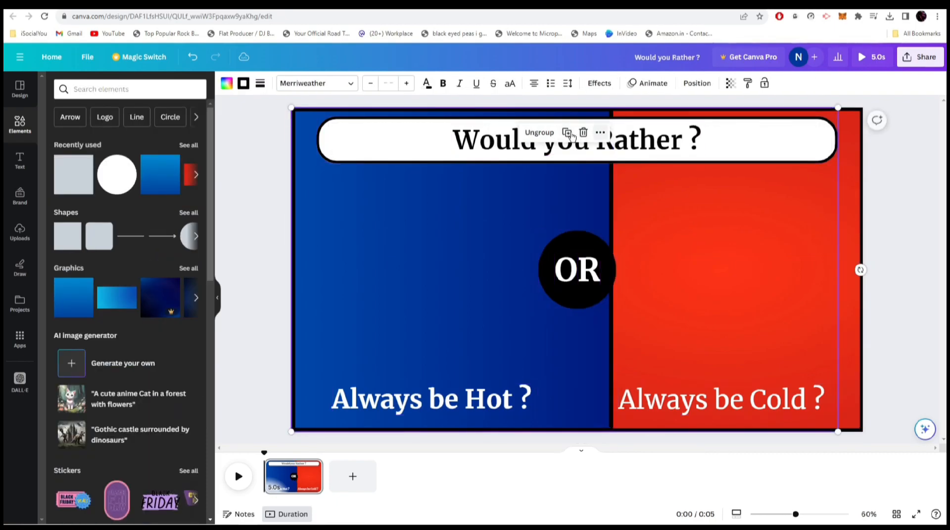
{"action": "left_click", "coordinate": [652, 83]}
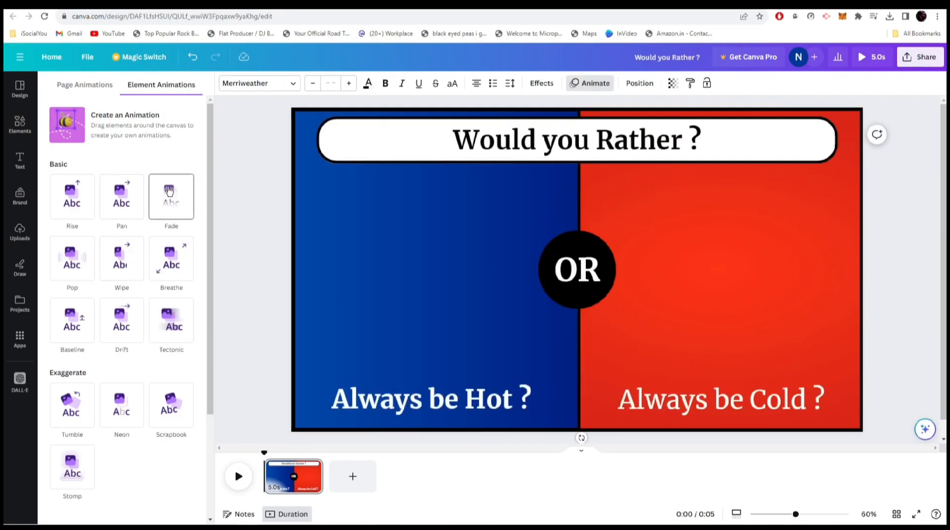
{"action": "left_click", "coordinate": [171, 197]}
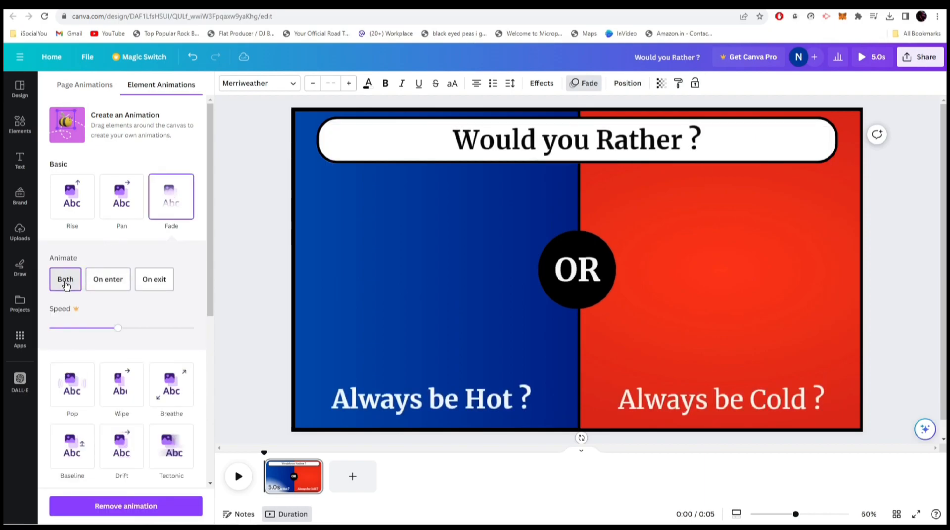
{"action": "left_click", "coordinate": [278, 246]}
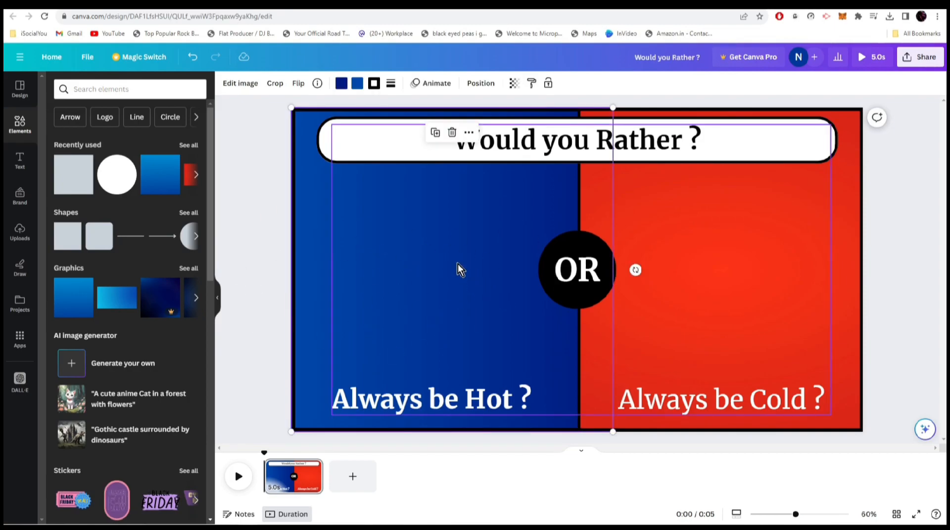
Find a rounded "rectangle frame", place it enlarged on the blue half and duplicate it onto the red half.
{"action": "left_click", "coordinate": [110, 89]}
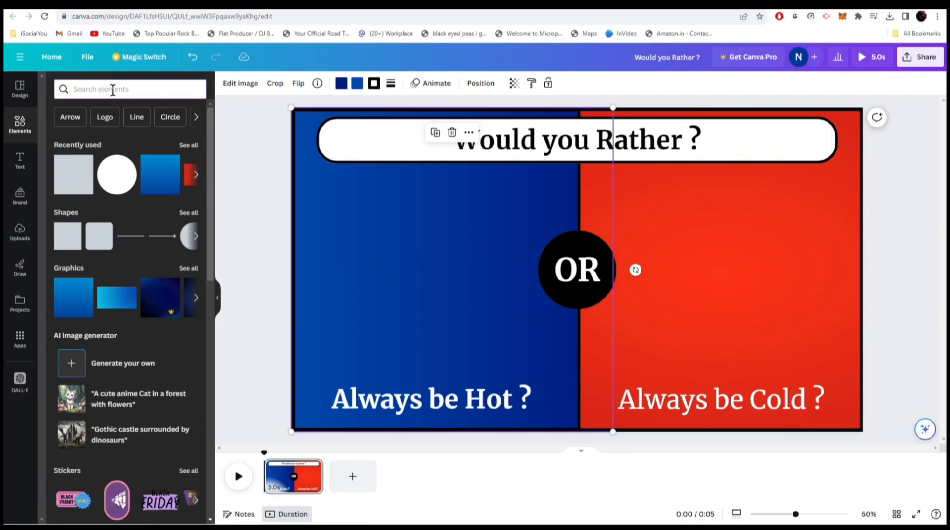
{"action": "type", "text": "rectangle frame"}
{"action": "key", "text": "Return"}
{"action": "left_click_drag", "start_coordinate": [76, 203], "coordinate": [346, 239]}
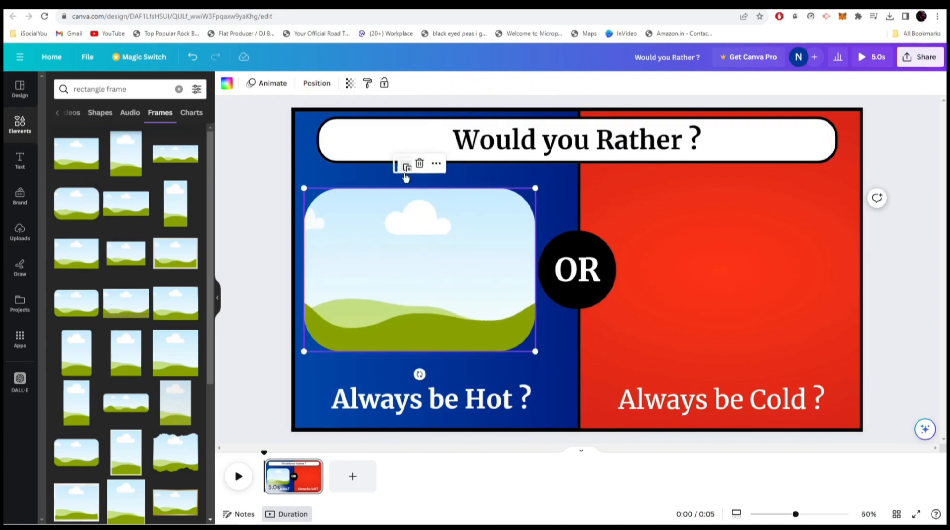
{"action": "left_click", "coordinate": [404, 164]}
{"action": "left_click_drag", "start_coordinate": [433, 263], "coordinate": [711, 250]}
Centre the "Always be Hot ?" and "Always be Cold ?" texts beneath their picture frames.
{"action": "left_click", "coordinate": [459, 405]}
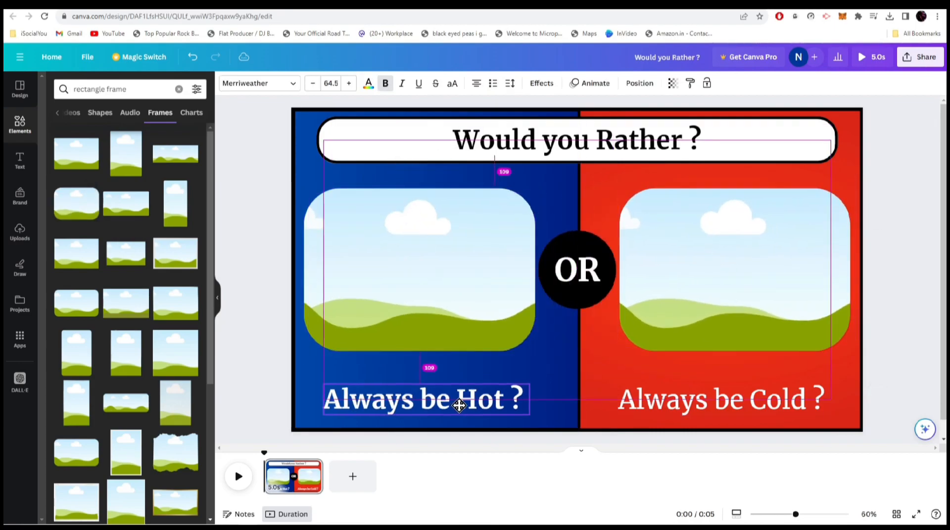
{"action": "left_click_drag", "start_coordinate": [456, 406], "coordinate": [457, 411]}
{"action": "left_click_drag", "start_coordinate": [746, 409], "coordinate": [756, 408]}
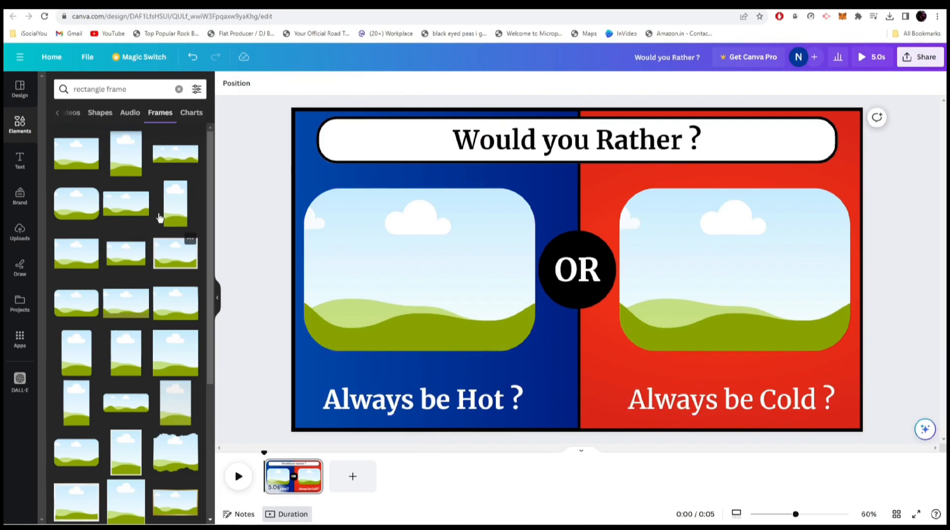
Fill the blue half's frame with a burning-coals photo from a "hot" search and the red half's frame with a frost photo from a "cold" search.
{"action": "left_click", "coordinate": [20, 123]}
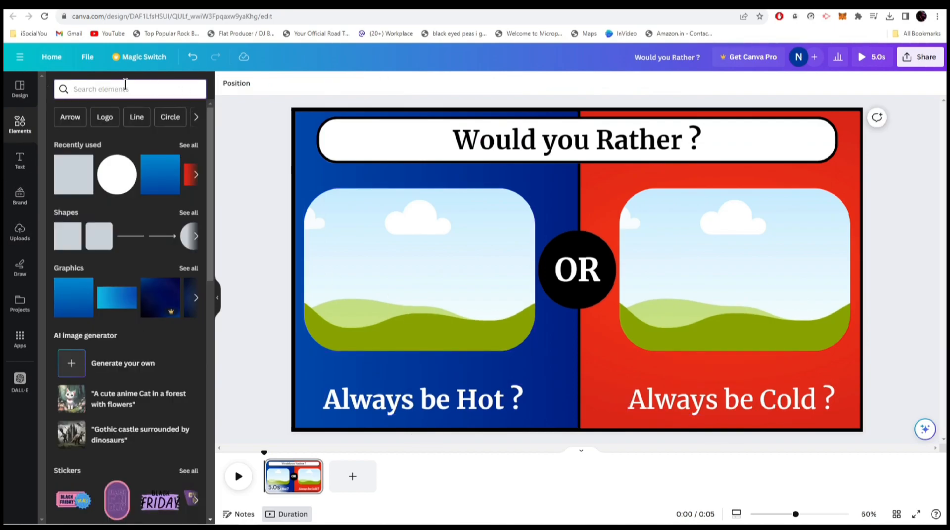
{"action": "type", "text": "hot"}
{"action": "key", "text": "Return"}
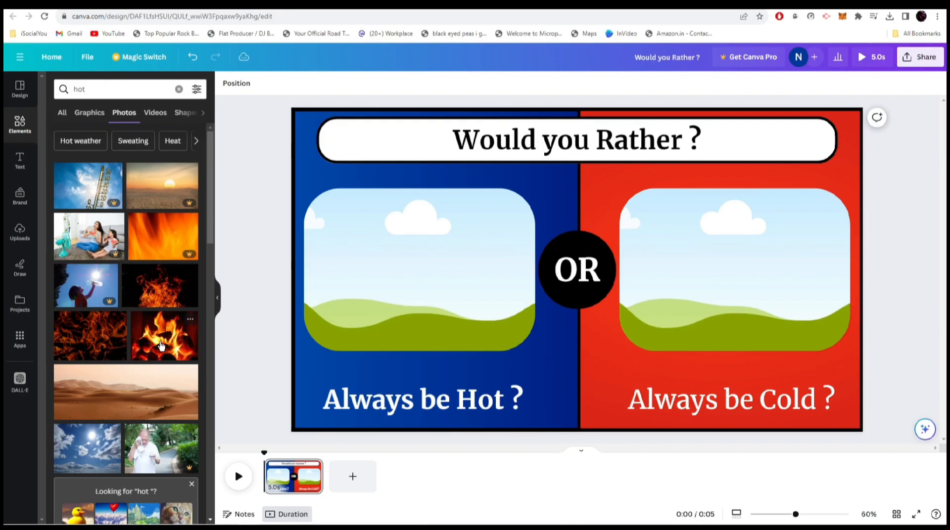
{"action": "left_click_drag", "start_coordinate": [161, 346], "coordinate": [340, 244]}
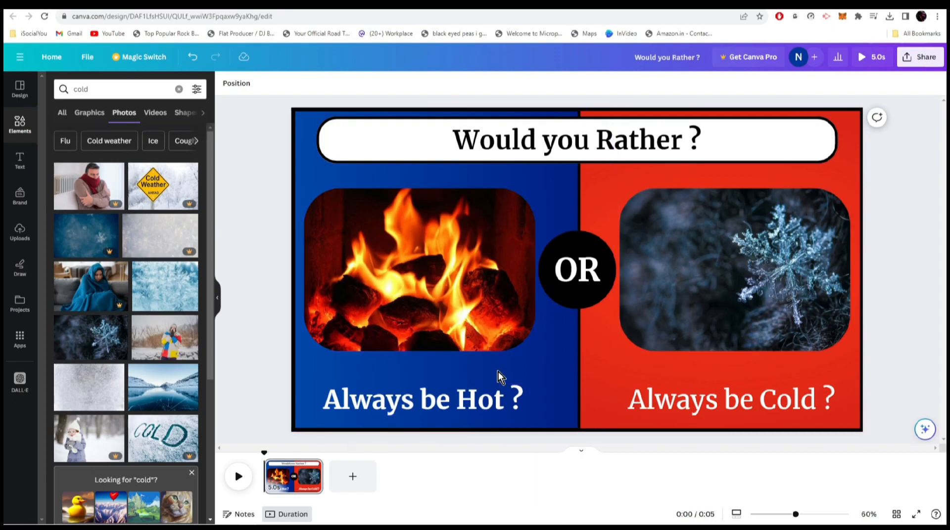
Duplicate the "Always be Hot ?" text over both photos and change the copies to "45%" and "55%".
{"action": "left_click_drag", "start_coordinate": [427, 396], "coordinate": [421, 244]}
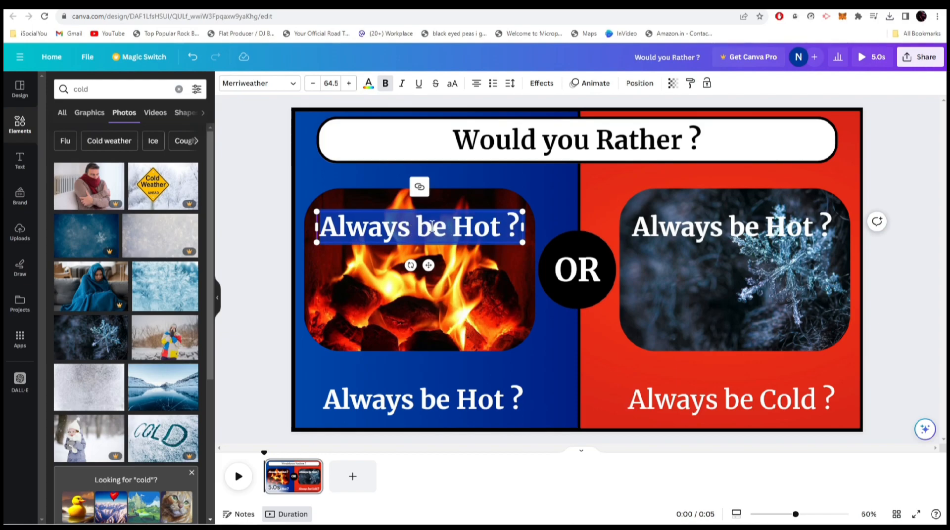
{"action": "type", "text": "45%"}
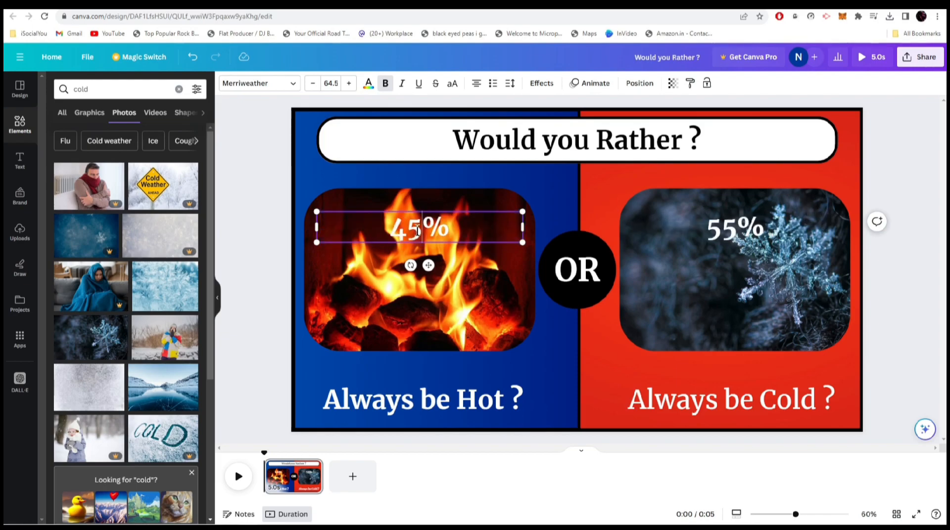
Give the 45% text a black outline and size 131, and place a matching 55% copy over the frost photo.
{"action": "double_click", "coordinate": [418, 231]}
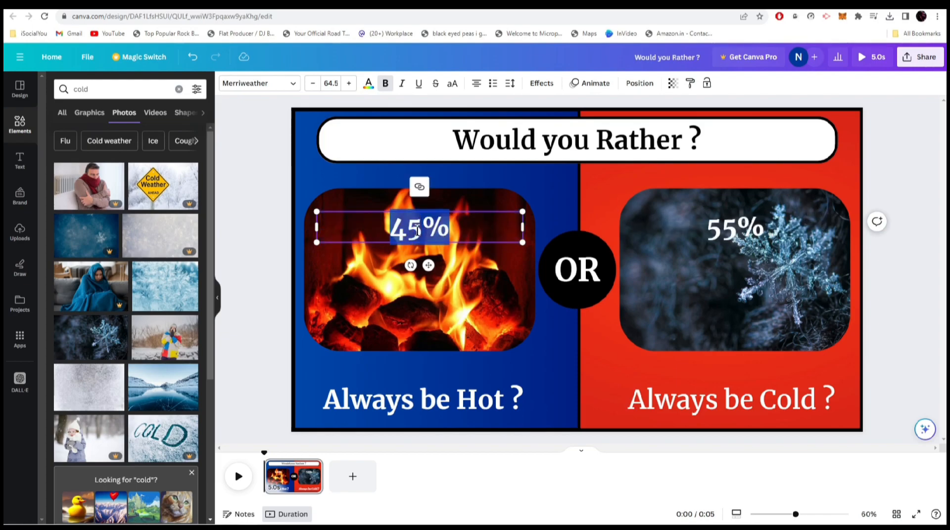
{"action": "left_click", "coordinate": [542, 83]}
{"action": "left_click", "coordinate": [178, 210]}
{"action": "left_click_drag", "start_coordinate": [522, 212], "coordinate": [590, 201]}
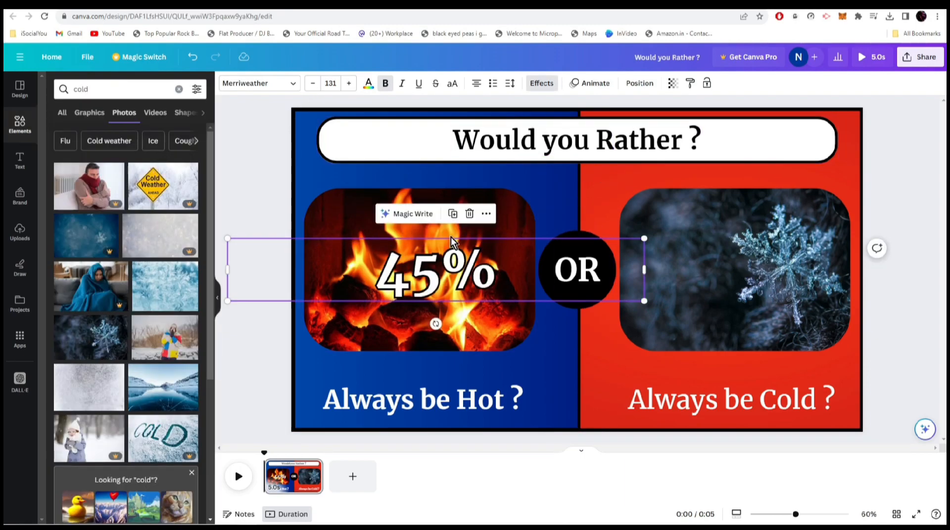
{"action": "left_click_drag", "start_coordinate": [429, 287], "coordinate": [749, 281]}
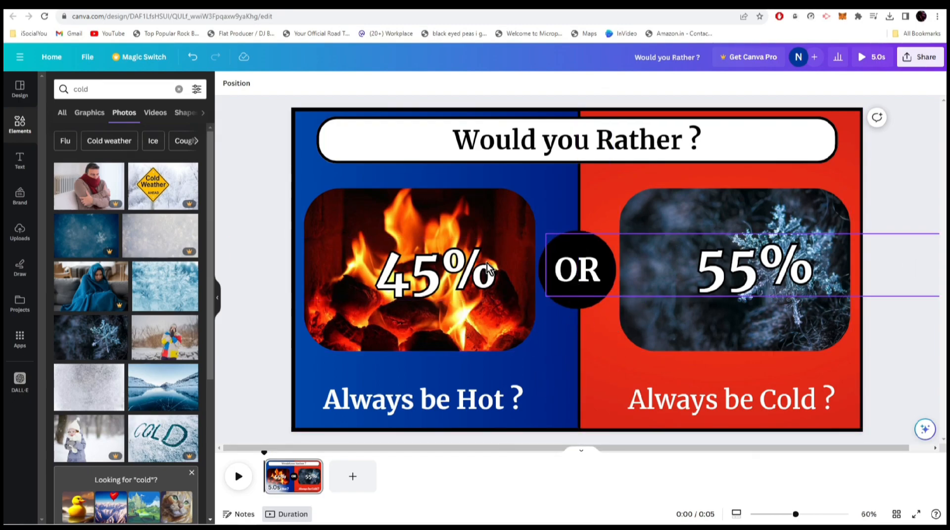
Search the elements for "5 sec timers", and switch to Vecteezy to browse its "5 second" stock videos.
{"action": "left_click", "coordinate": [137, 89]}
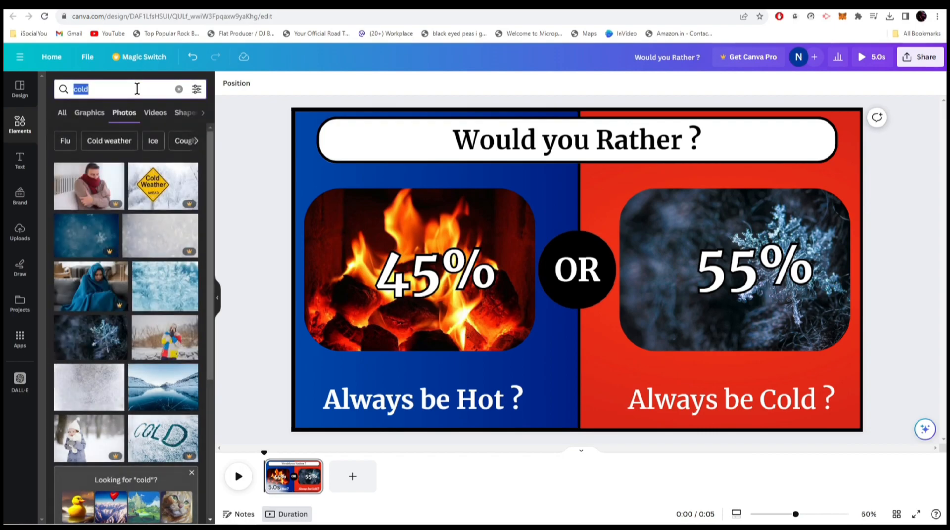
{"action": "type", "text": "5 sec timers"}
{"action": "key", "text": "Return"}
{"action": "scroll", "coordinate": [126, 221], "scroll_direction": "down", "scroll_amount": 5}
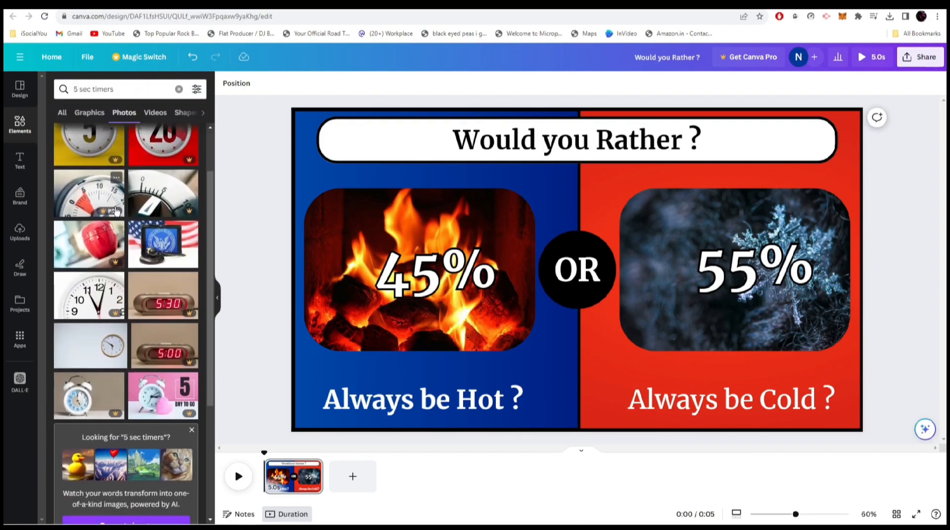
{"action": "scroll", "coordinate": [126, 257], "scroll_direction": "up", "scroll_amount": 6}
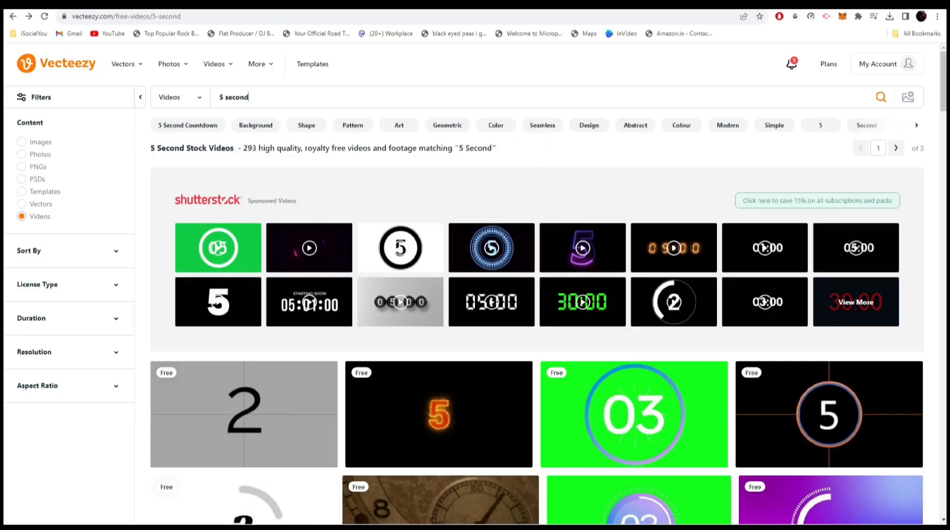
{"action": "scroll", "coordinate": [443, 277], "scroll_direction": "down", "scroll_amount": 3}
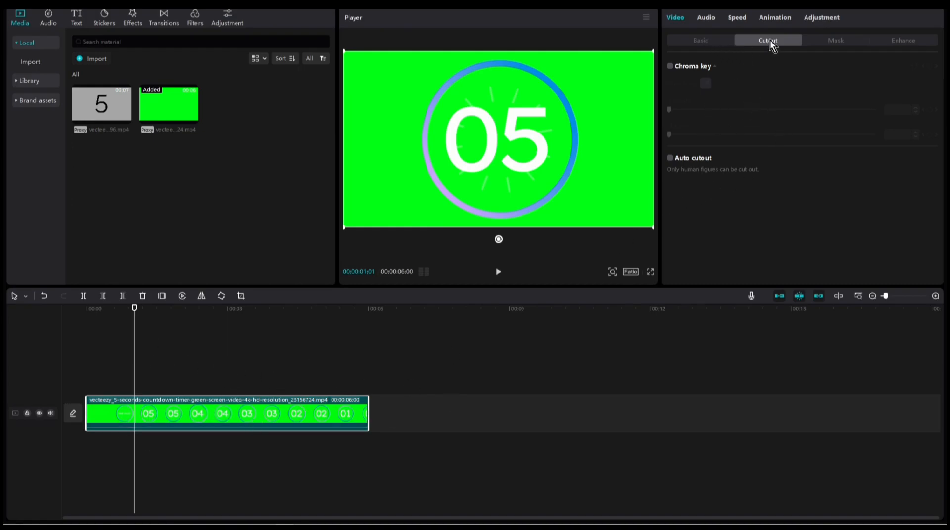
In CapCut, enable Chroma key on the countdown clip, pick its green background and raise the strength to remove it.
{"action": "left_click", "coordinate": [671, 67]}
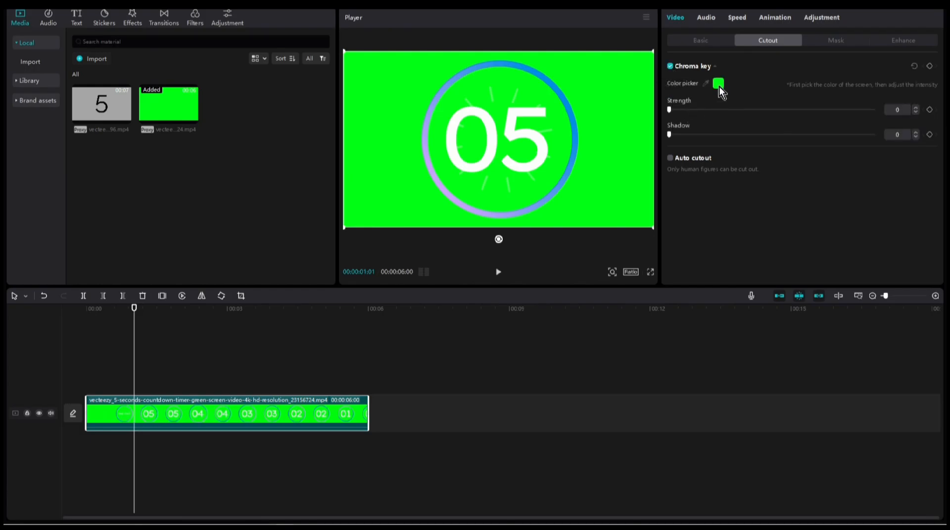
{"action": "left_click", "coordinate": [606, 90]}
{"action": "left_click_drag", "start_coordinate": [669, 111], "coordinate": [764, 119]}
{"action": "left_click", "coordinate": [281, 336]}
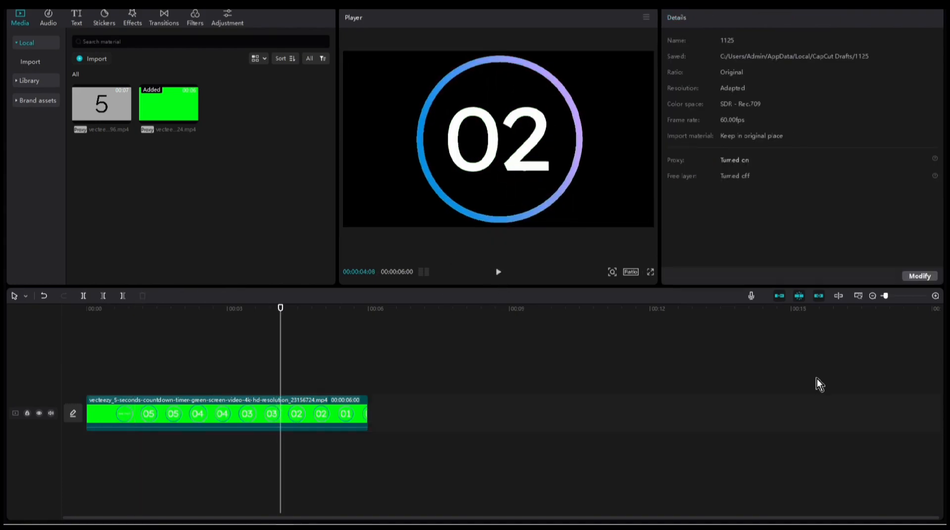